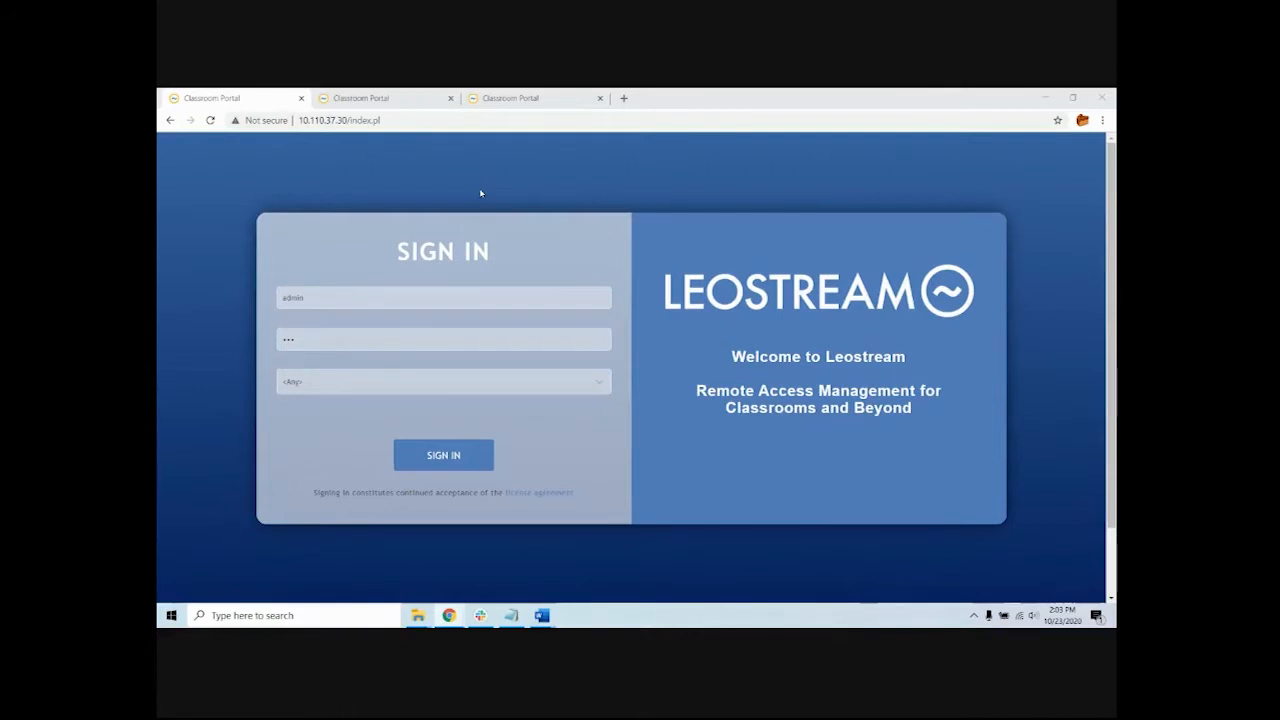
Sign in with the prefilled administrator credentials and open the Student Policy for editing
{"action": "left_click", "coordinate": [455, 456]}
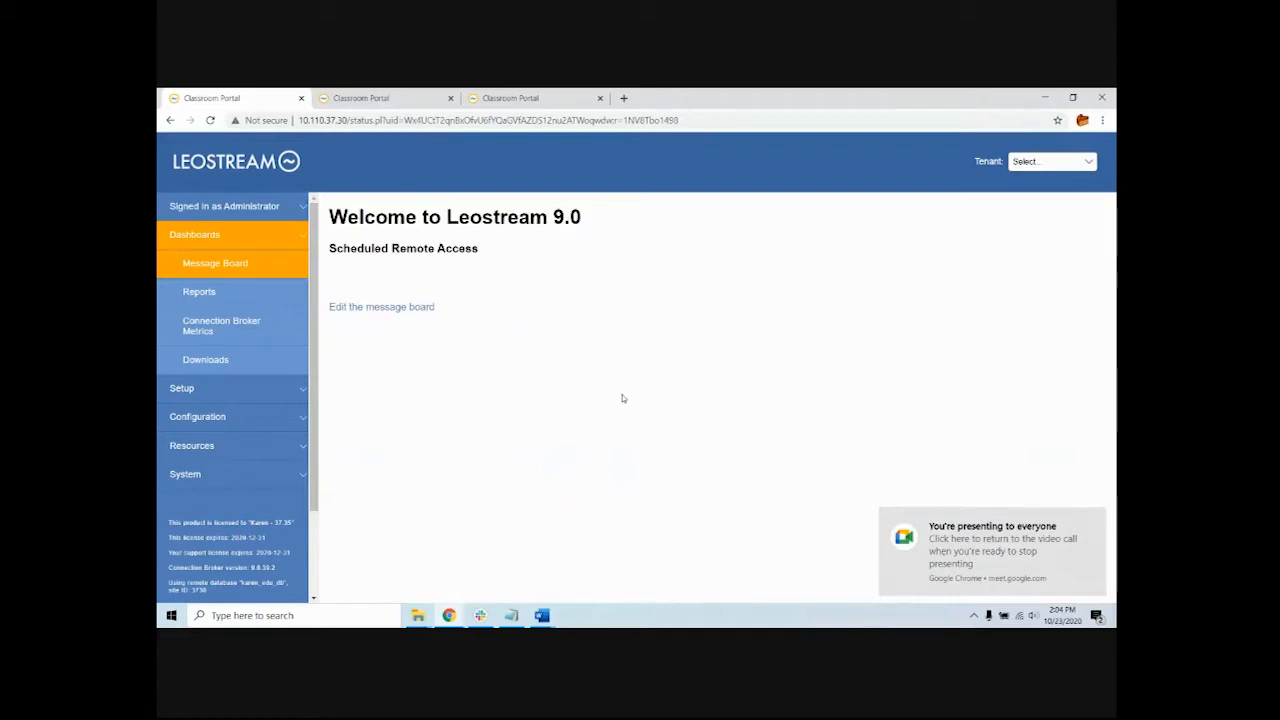
{"action": "left_click", "coordinate": [224, 414]}
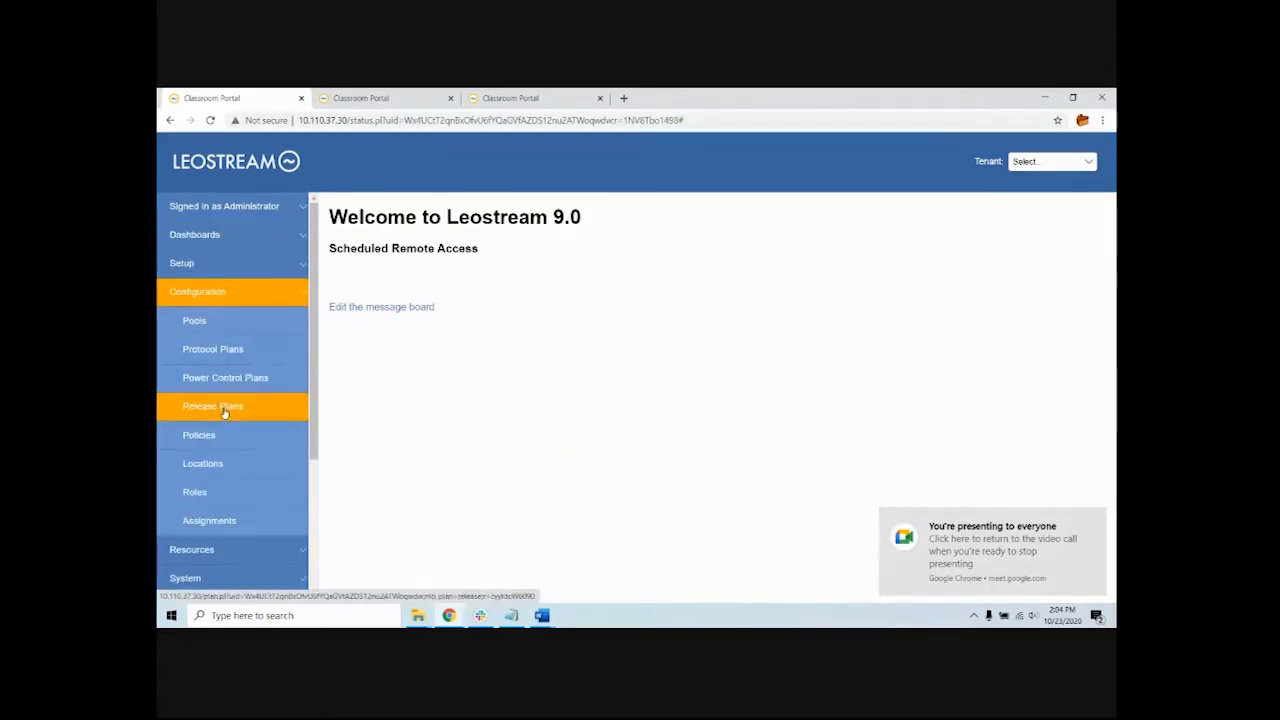
{"action": "left_click", "coordinate": [217, 432]}
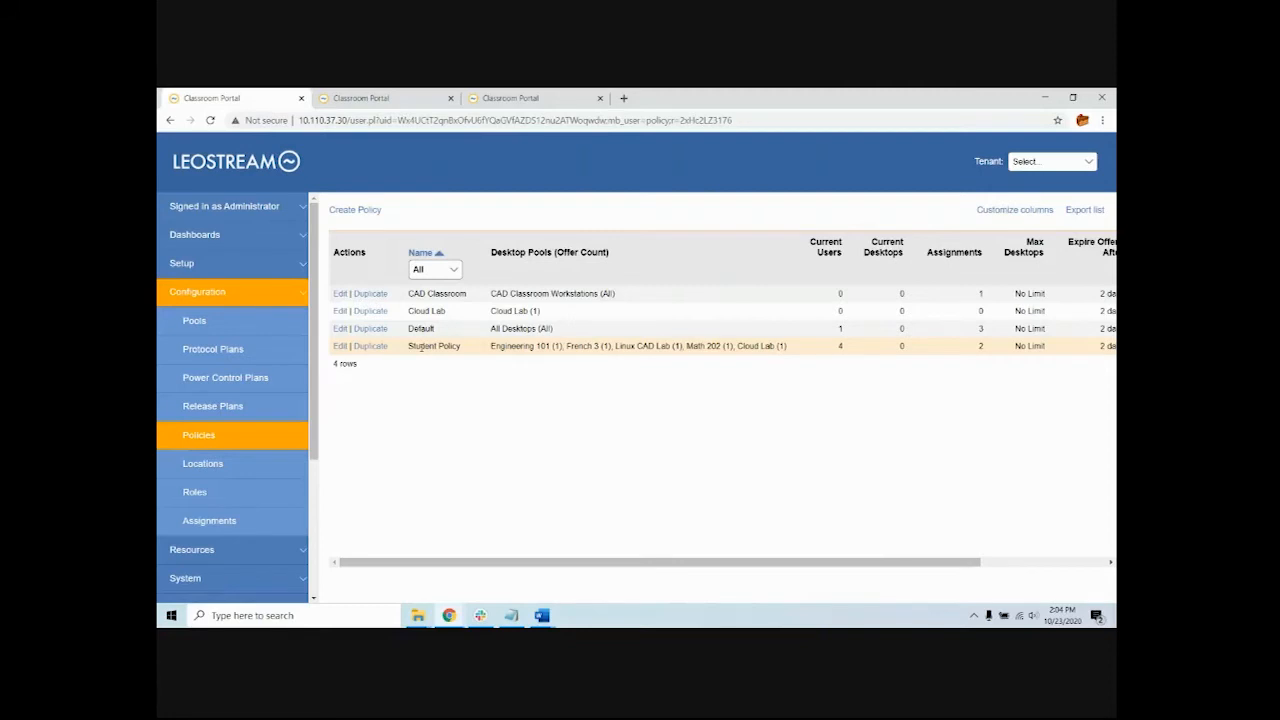
{"action": "left_click", "coordinate": [340, 346]}
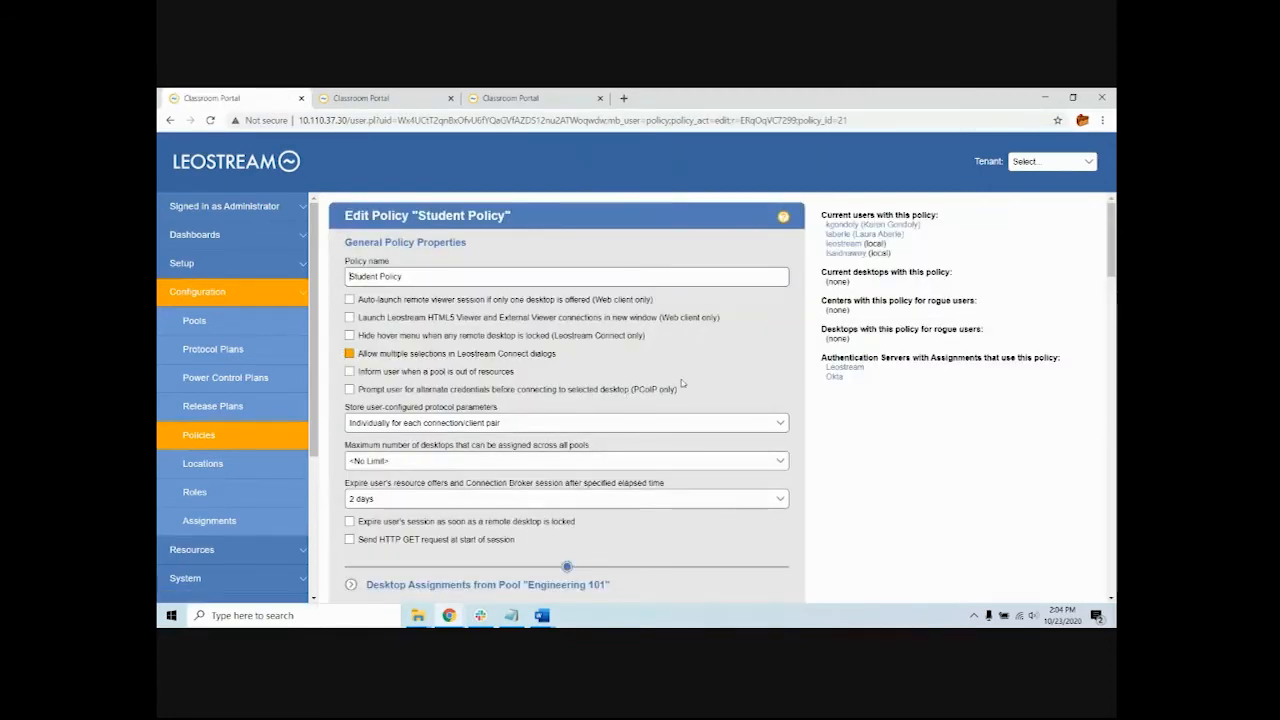
Review the Engineering 101 pool's desktop assignment rules and group offer times, leaving them unmodified, and collapse the section
{"action": "scroll", "coordinate": [848, 382], "scroll_direction": "down", "scroll_amount": 3}
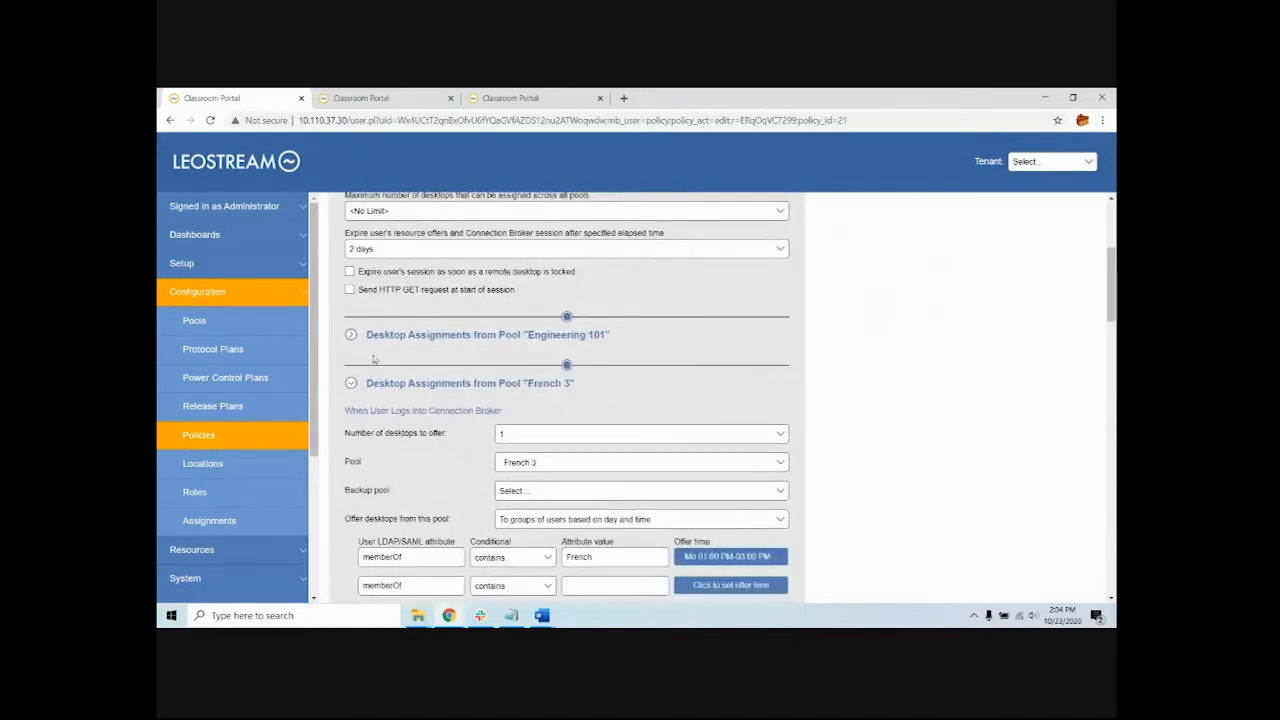
{"action": "left_click", "coordinate": [352, 336]}
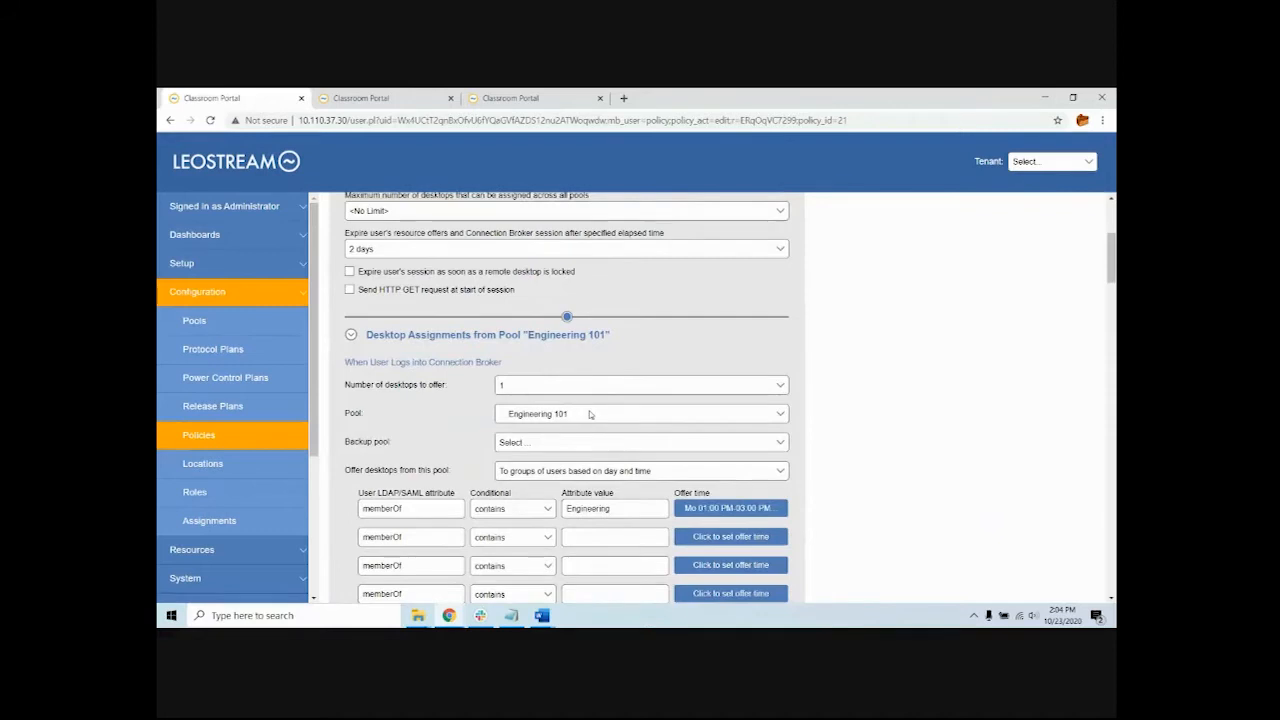
{"action": "scroll", "coordinate": [588, 414], "scroll_direction": "down", "scroll_amount": 1}
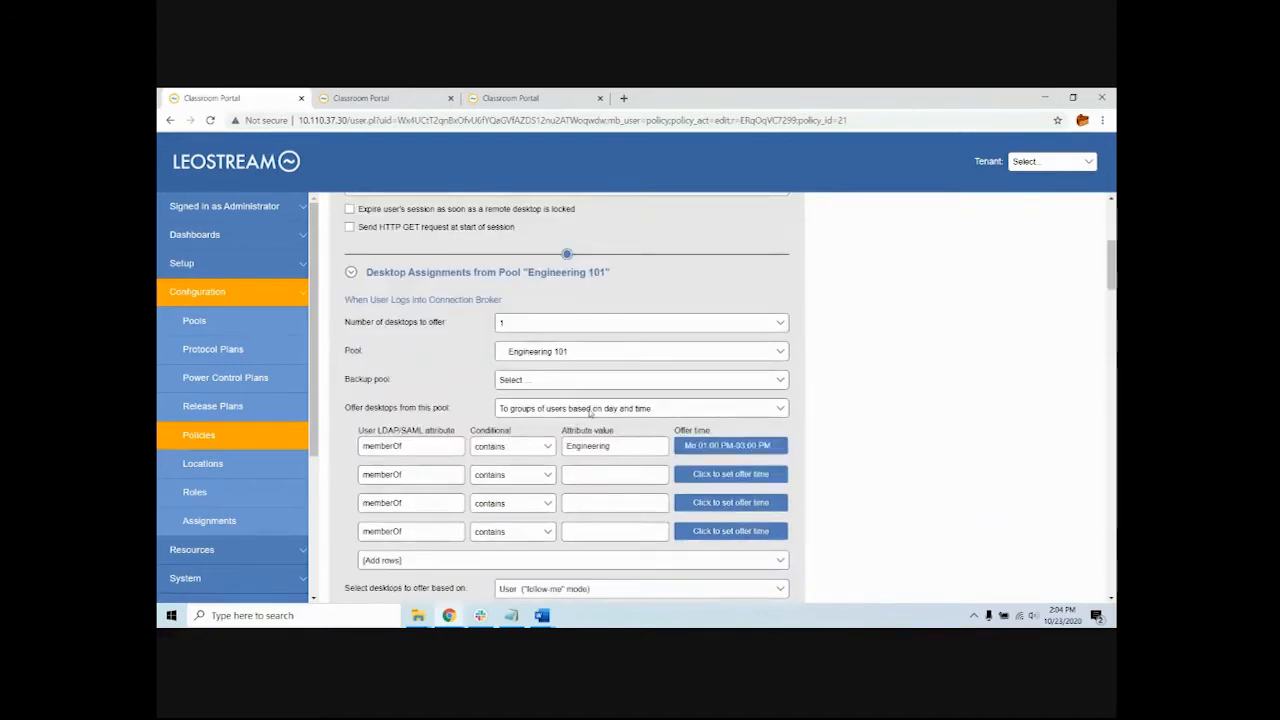
{"action": "left_click", "coordinate": [706, 447]}
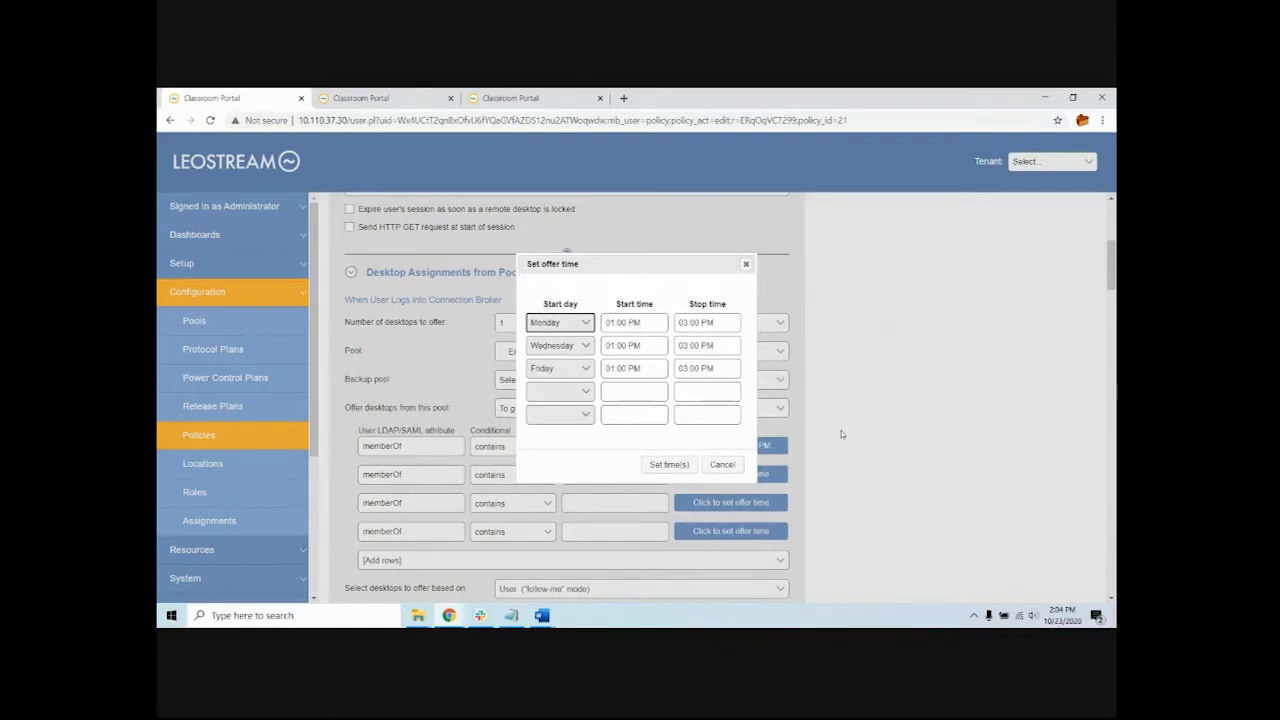
{"action": "left_click", "coordinate": [722, 464]}
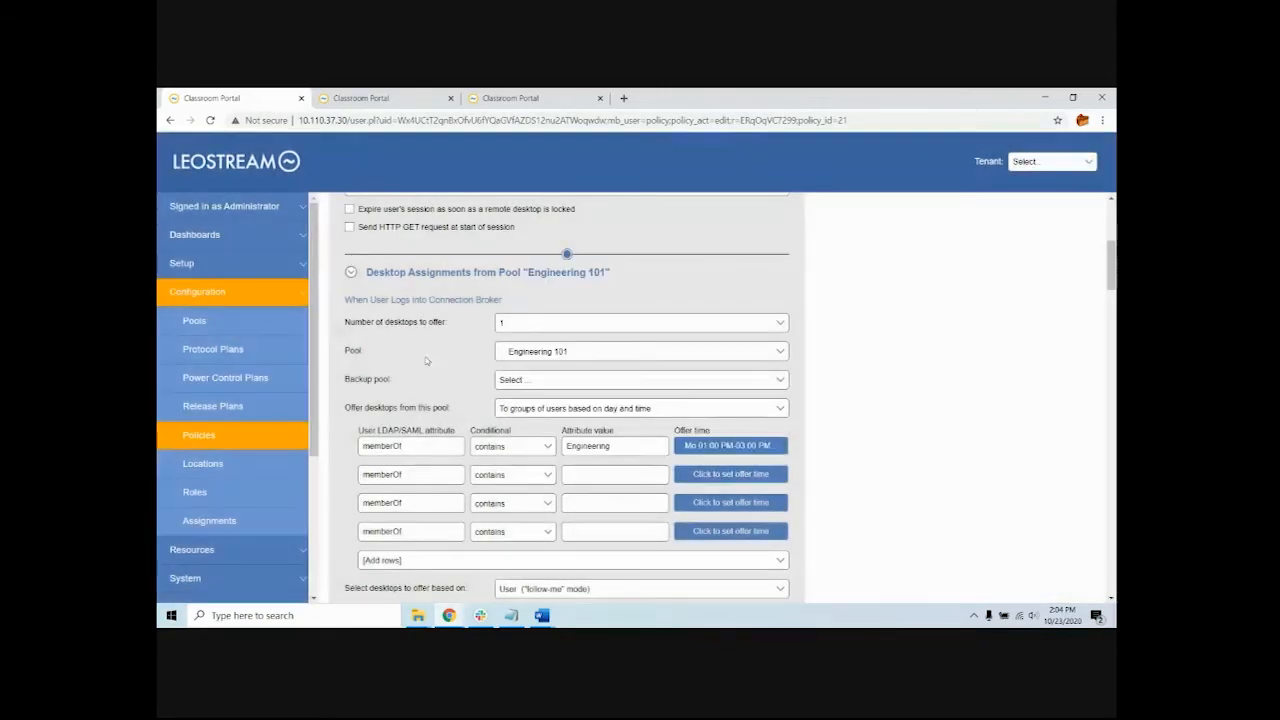
{"action": "left_click", "coordinate": [351, 271]}
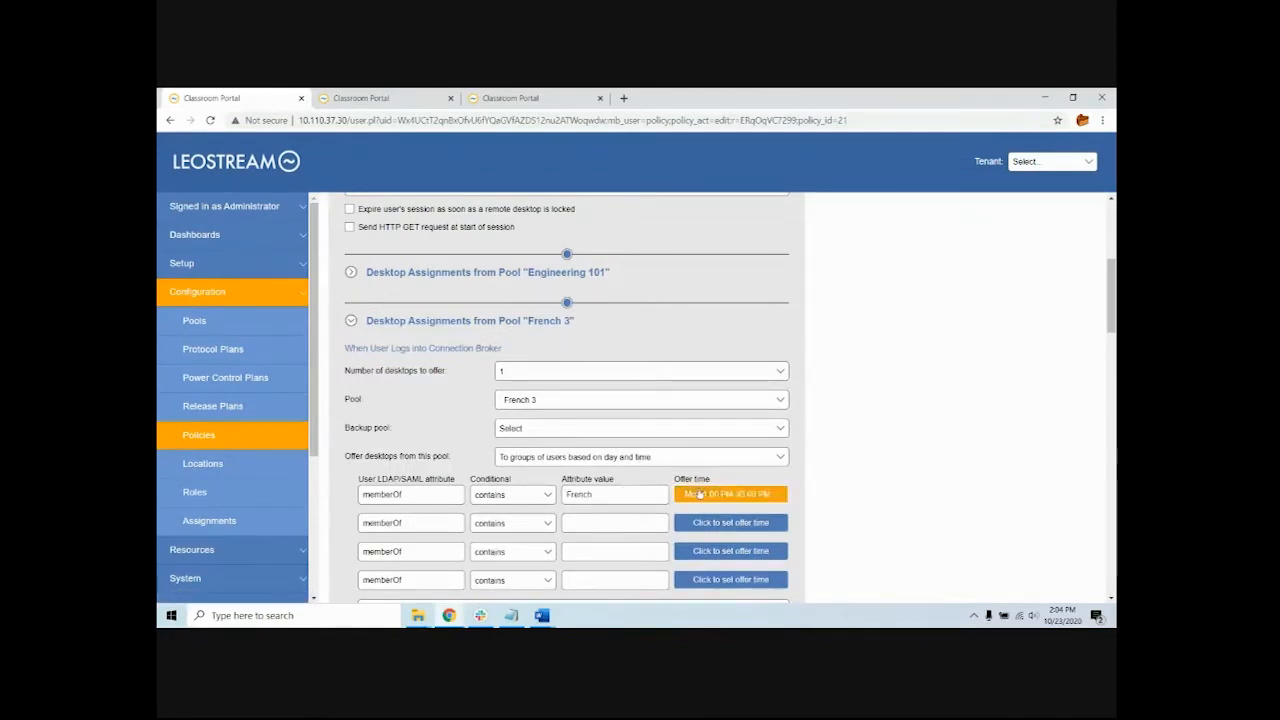
Check the French 3 pool's offer times and the Linux CAD Lab pool's attribute rules, collapsing each section
{"action": "left_click", "coordinate": [730, 493]}
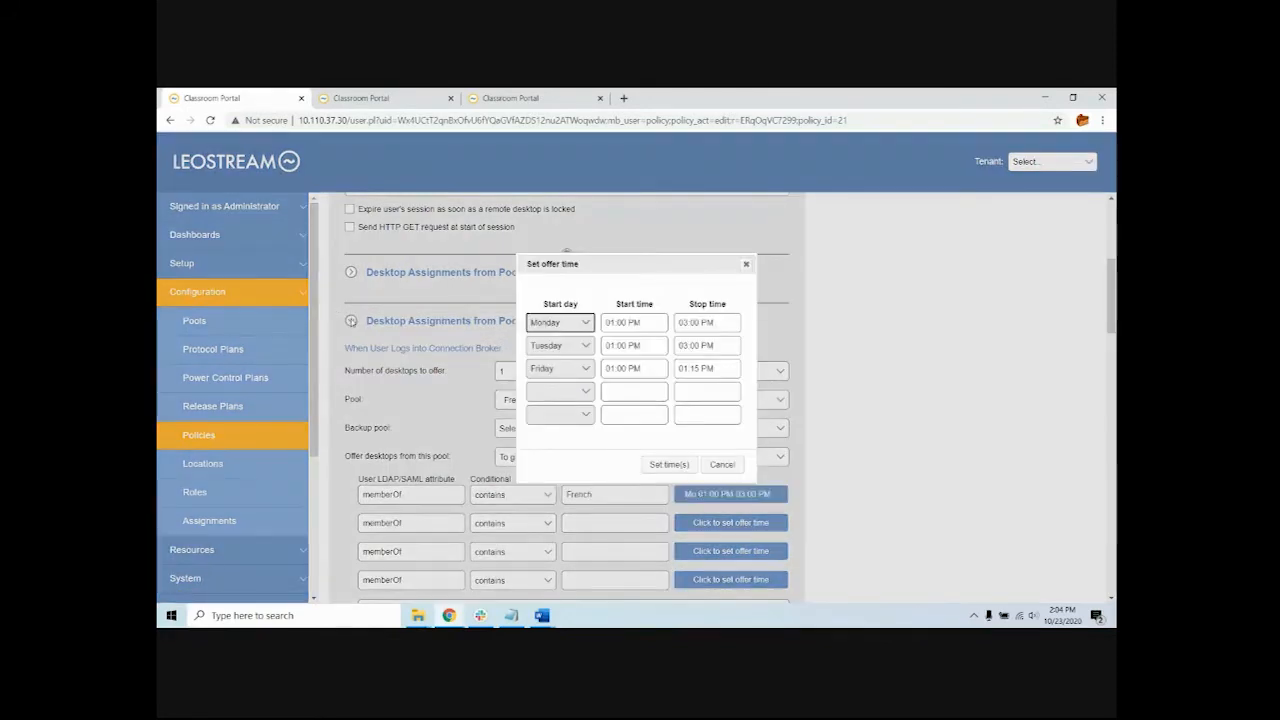
{"action": "left_click", "coordinate": [714, 463]}
{"action": "left_click", "coordinate": [351, 321]}
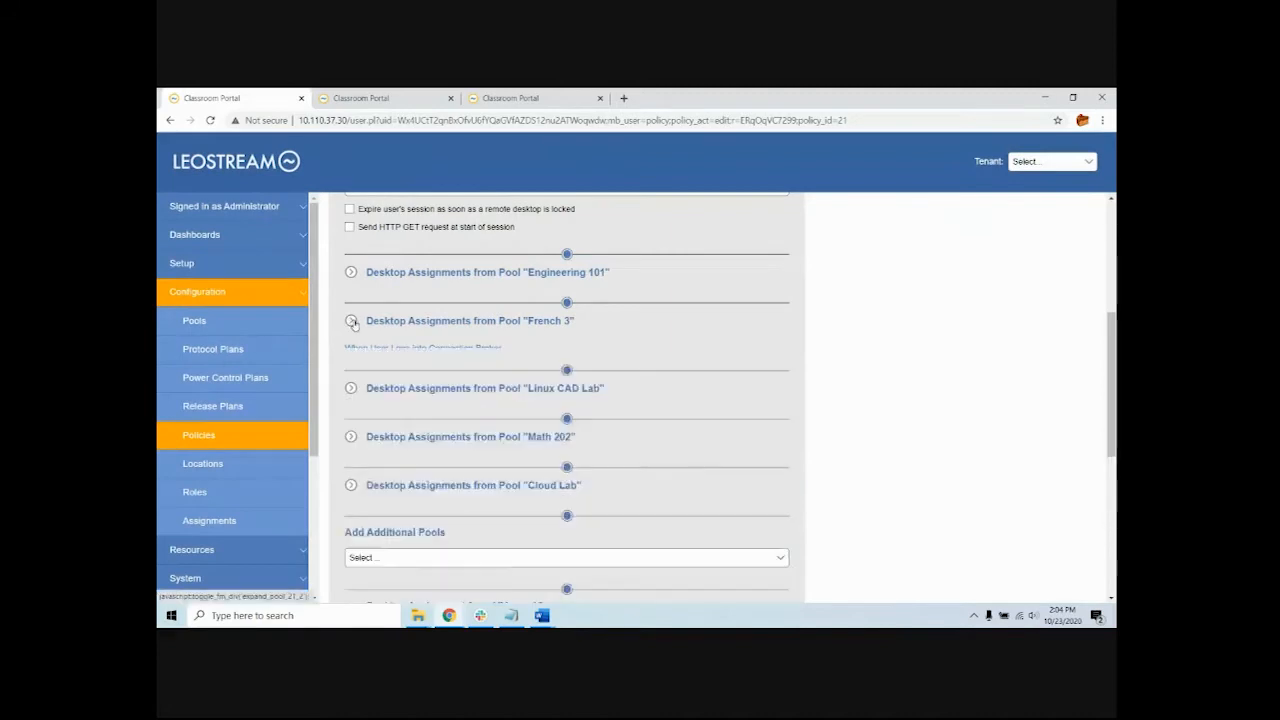
{"action": "left_click", "coordinate": [351, 369]}
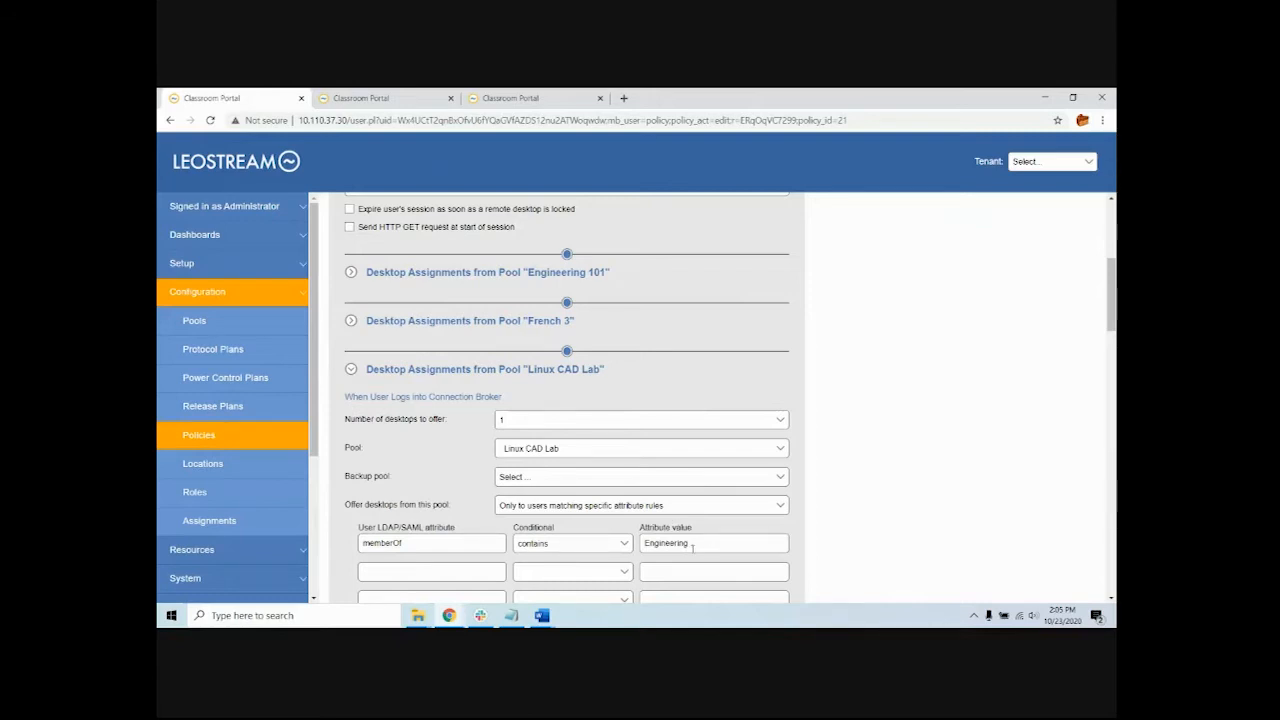
{"action": "left_click", "coordinate": [351, 369]}
Review the Cloud Lab pool's assignment rules and the offer times for the Students group, then collapse the section
{"action": "left_click", "coordinate": [351, 467]}
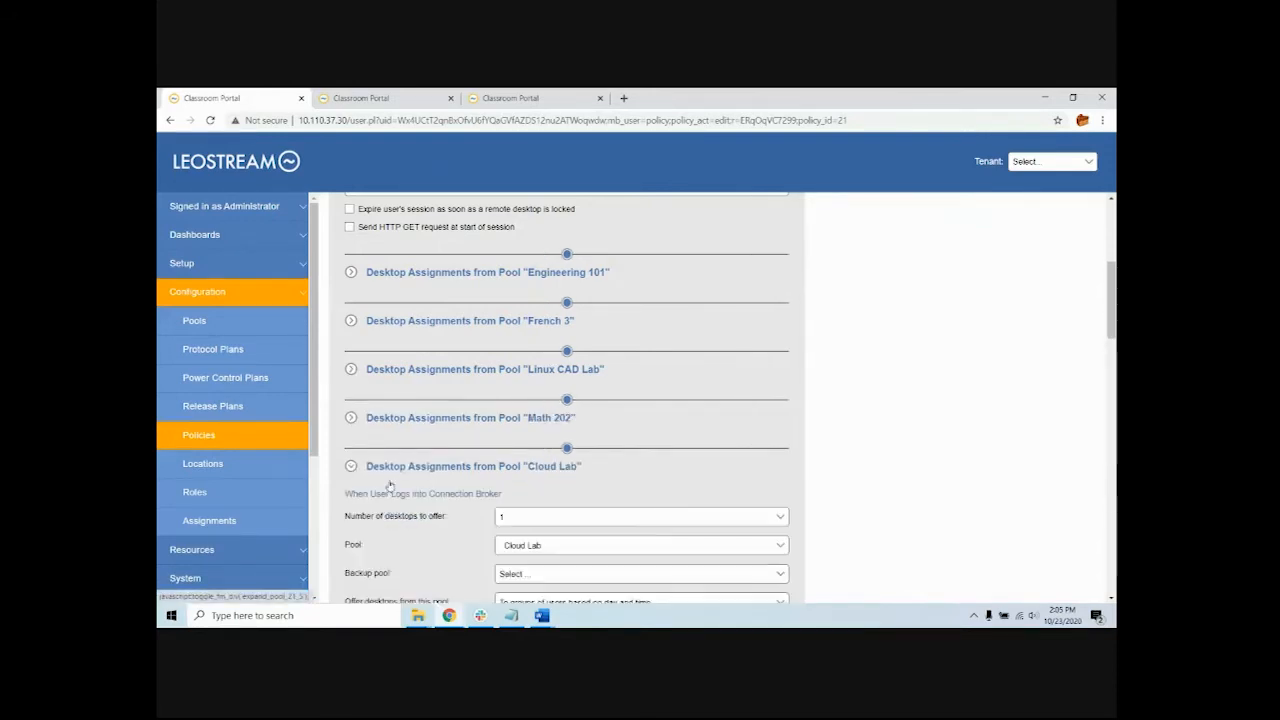
{"action": "scroll", "coordinate": [837, 449], "scroll_direction": "down", "scroll_amount": 3}
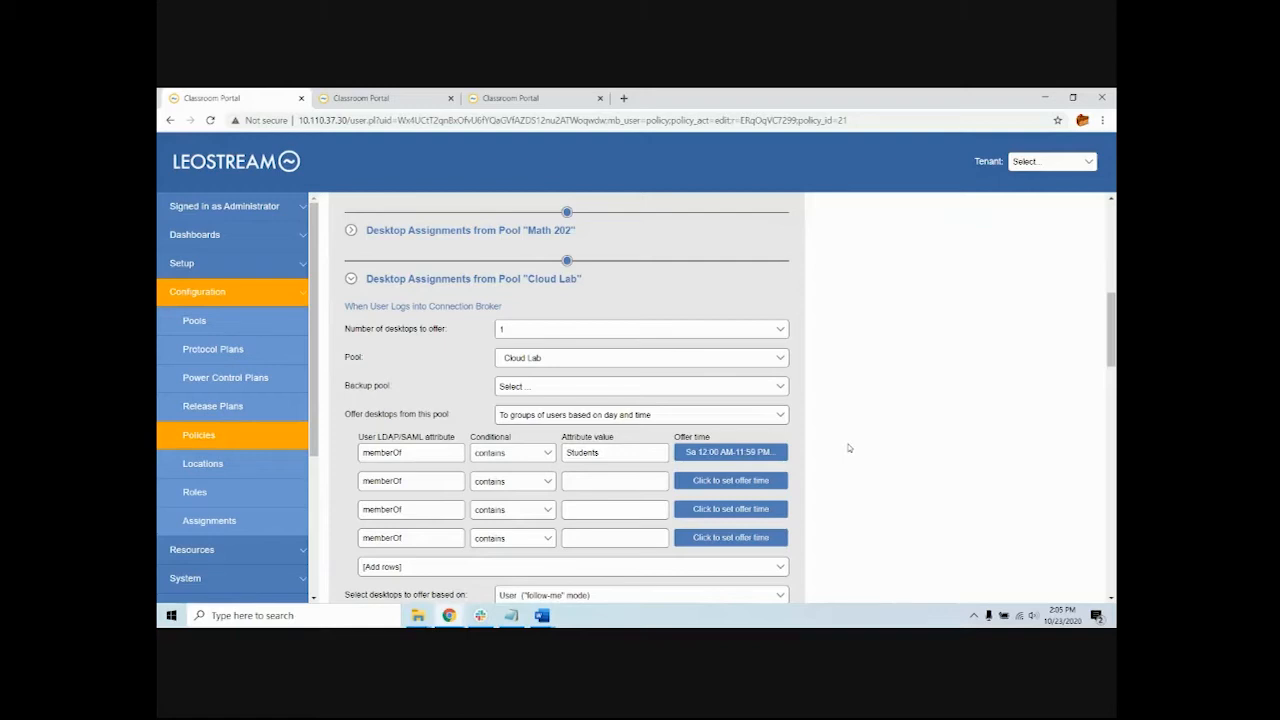
{"action": "left_click", "coordinate": [775, 453]}
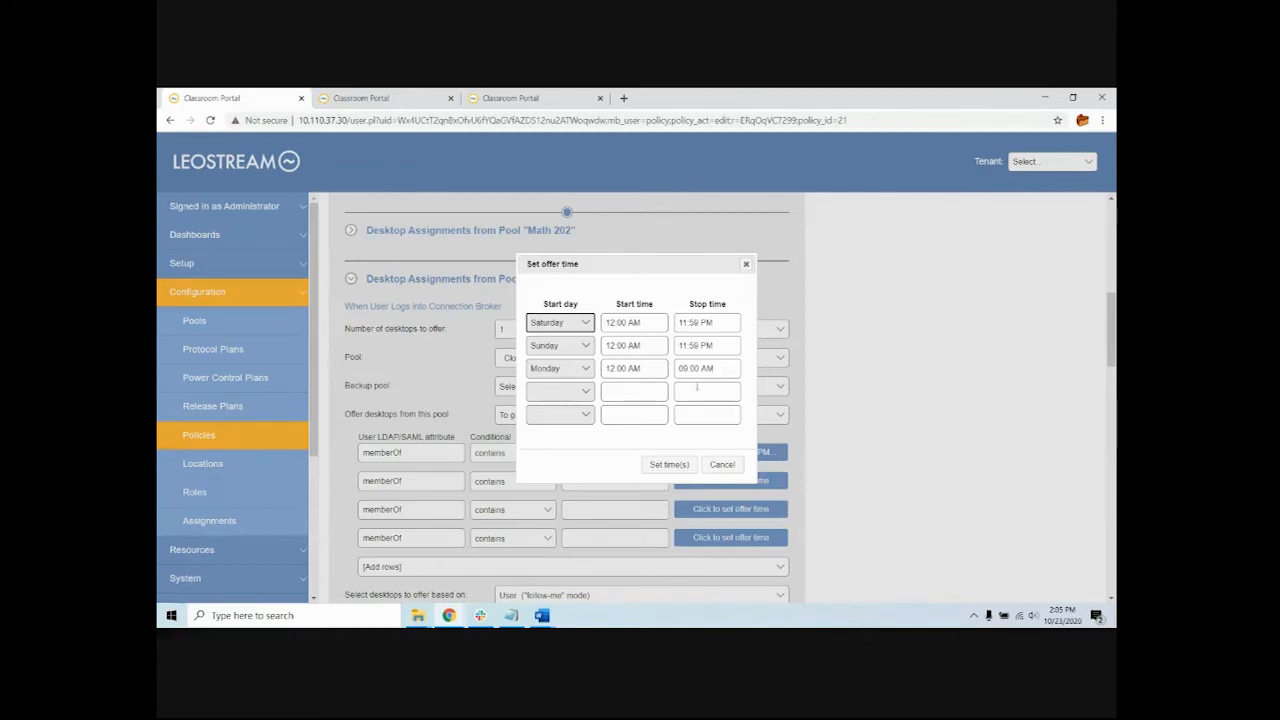
{"action": "left_click", "coordinate": [722, 464]}
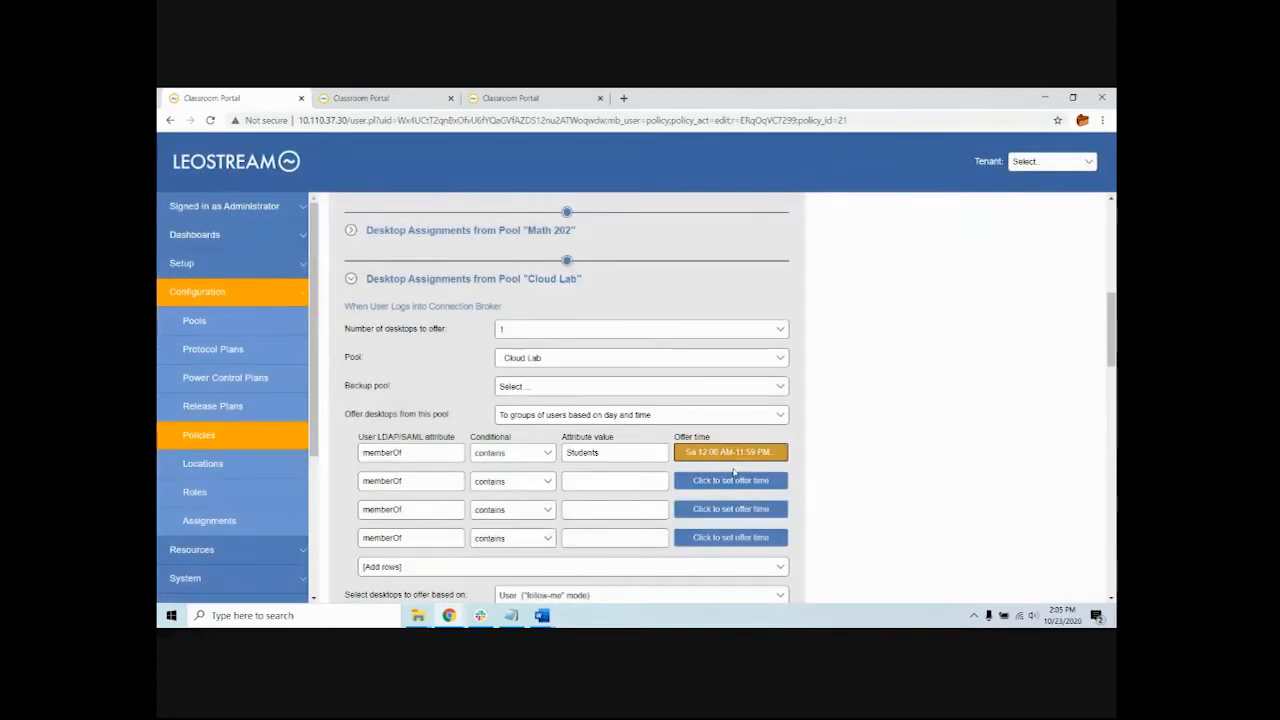
{"action": "left_click", "coordinate": [351, 279]}
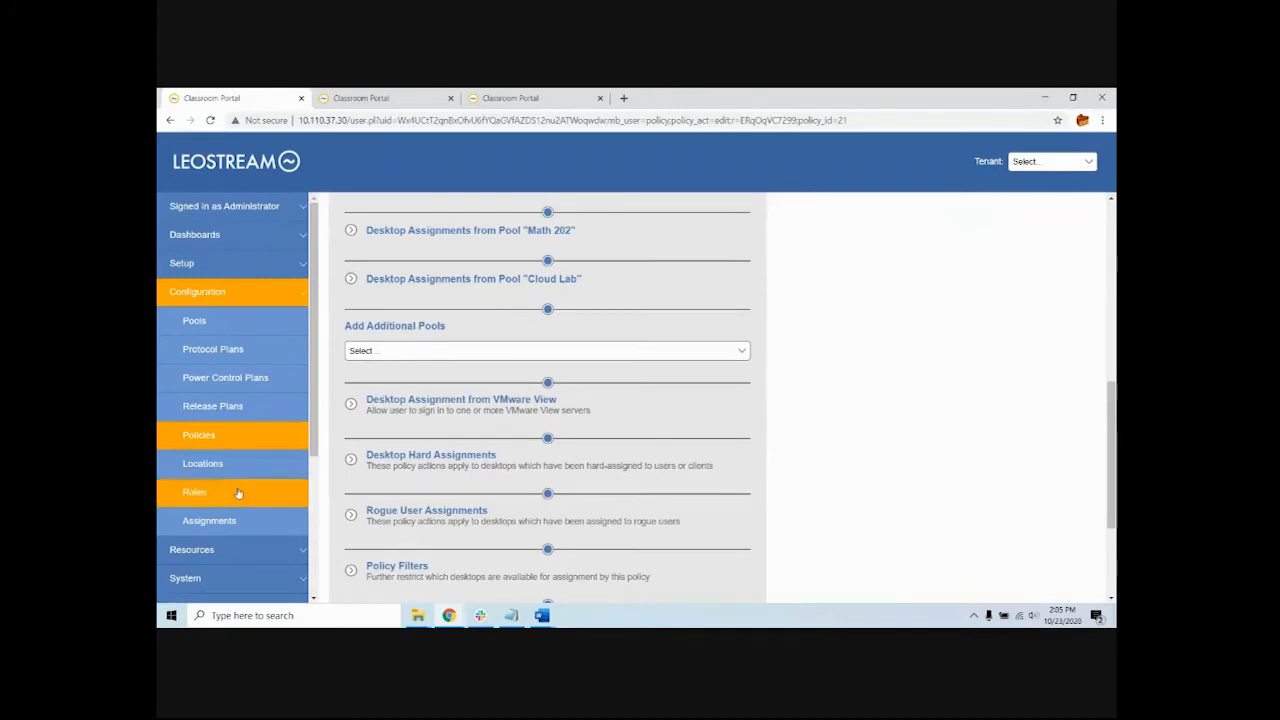
Open the list of users and run a test login for the second listed user
{"action": "left_click", "coordinate": [210, 549]}
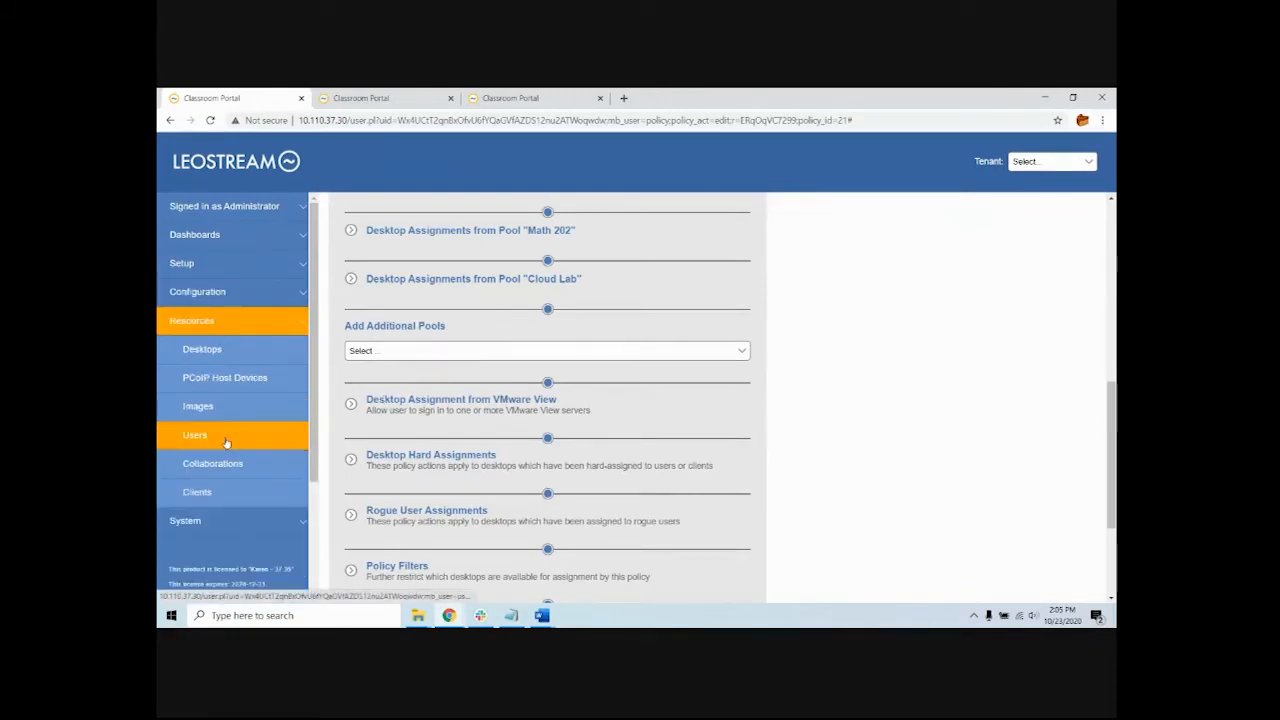
{"action": "left_click", "coordinate": [226, 442]}
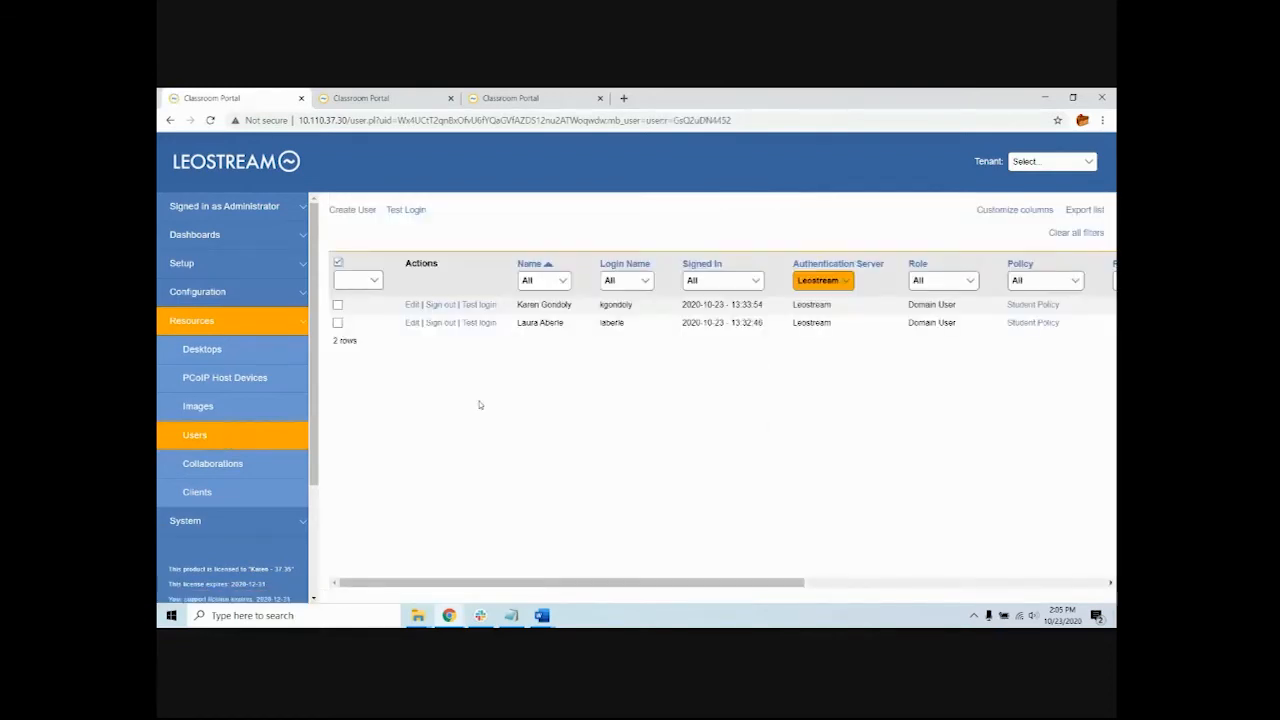
{"action": "left_click", "coordinate": [481, 324]}
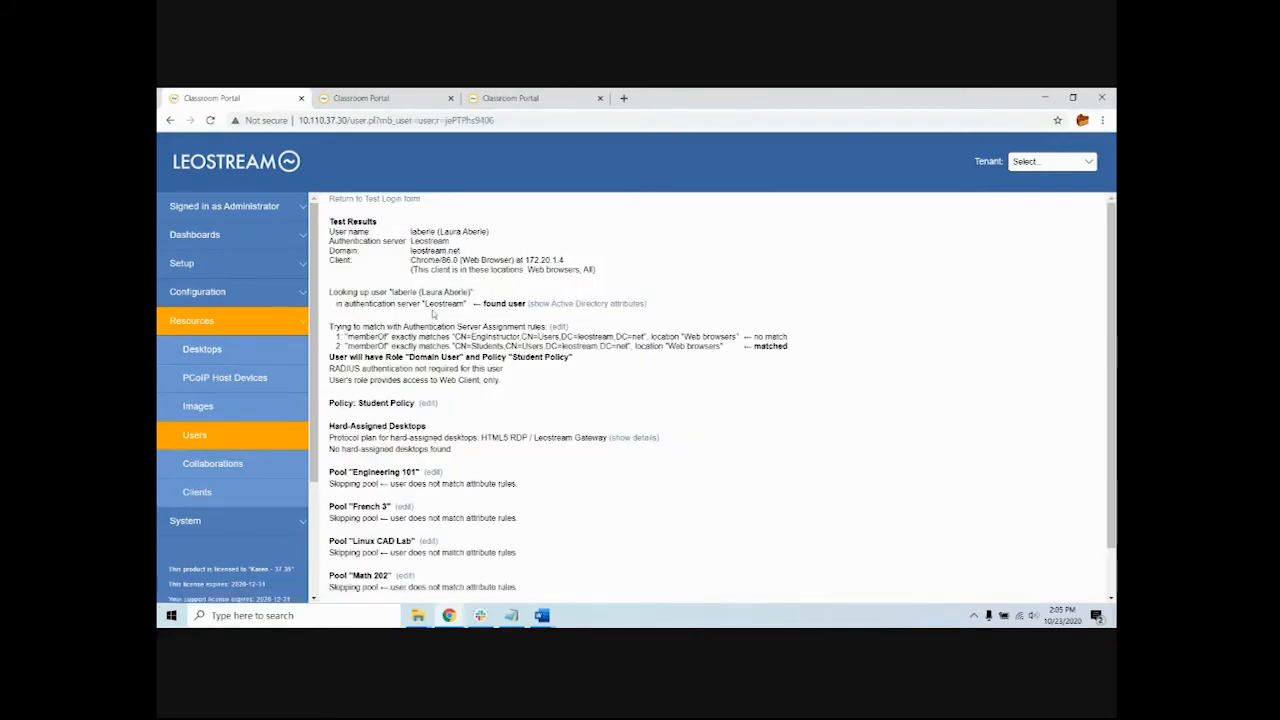
Examine the user's memberOf groups in the Active Directory attributes and the test results for each pool
{"action": "left_click", "coordinate": [580, 305]}
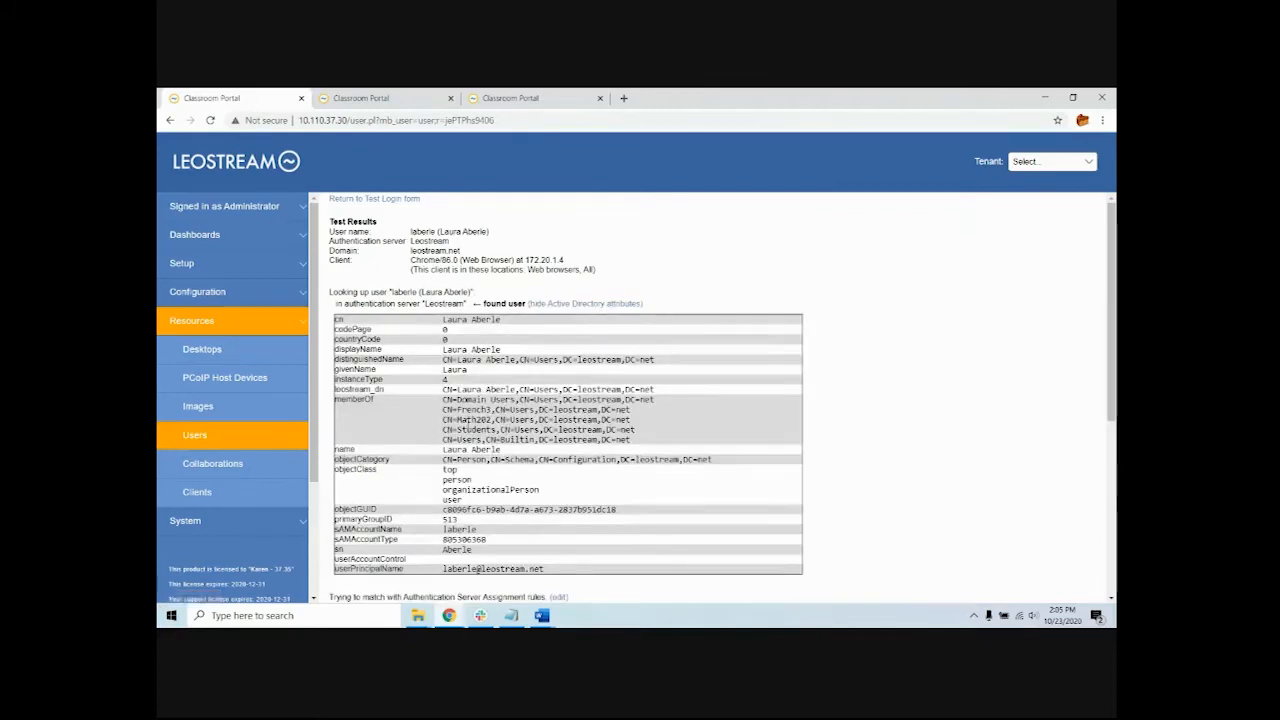
{"action": "double_click", "coordinate": [470, 409]}
{"action": "double_click", "coordinate": [474, 419]}
{"action": "double_click", "coordinate": [476, 429]}
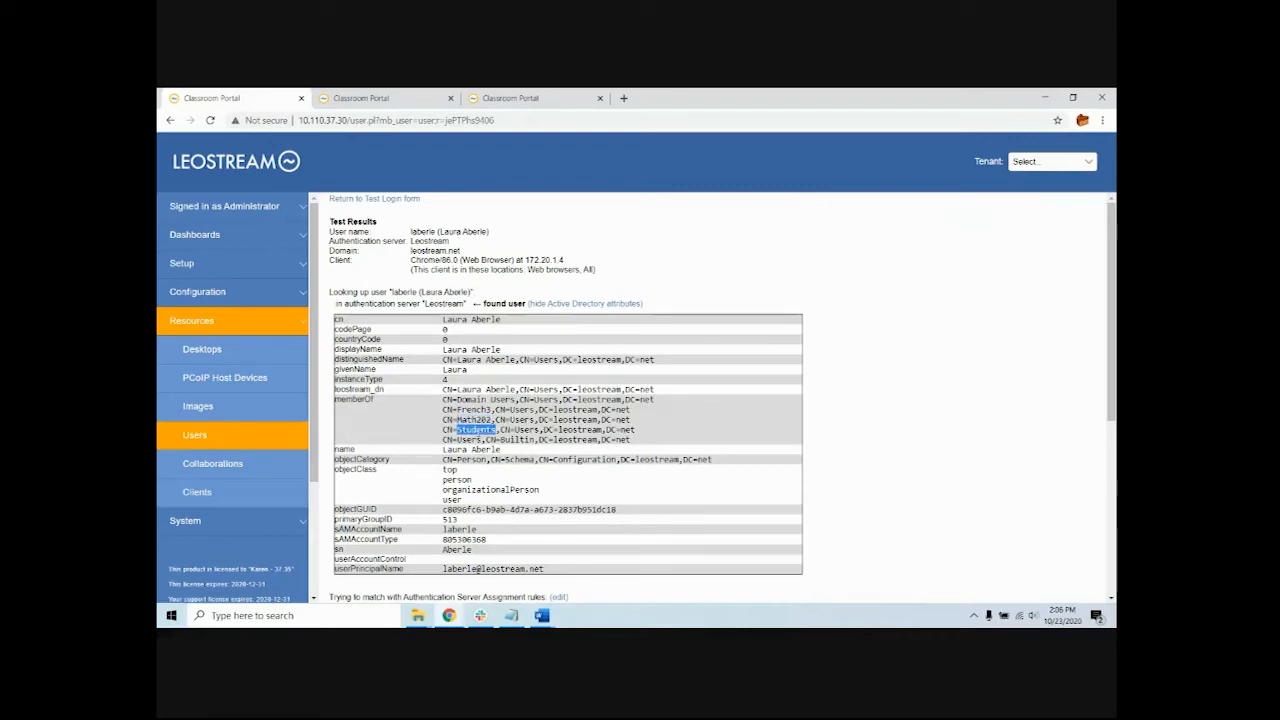
{"action": "left_click", "coordinate": [565, 305]}
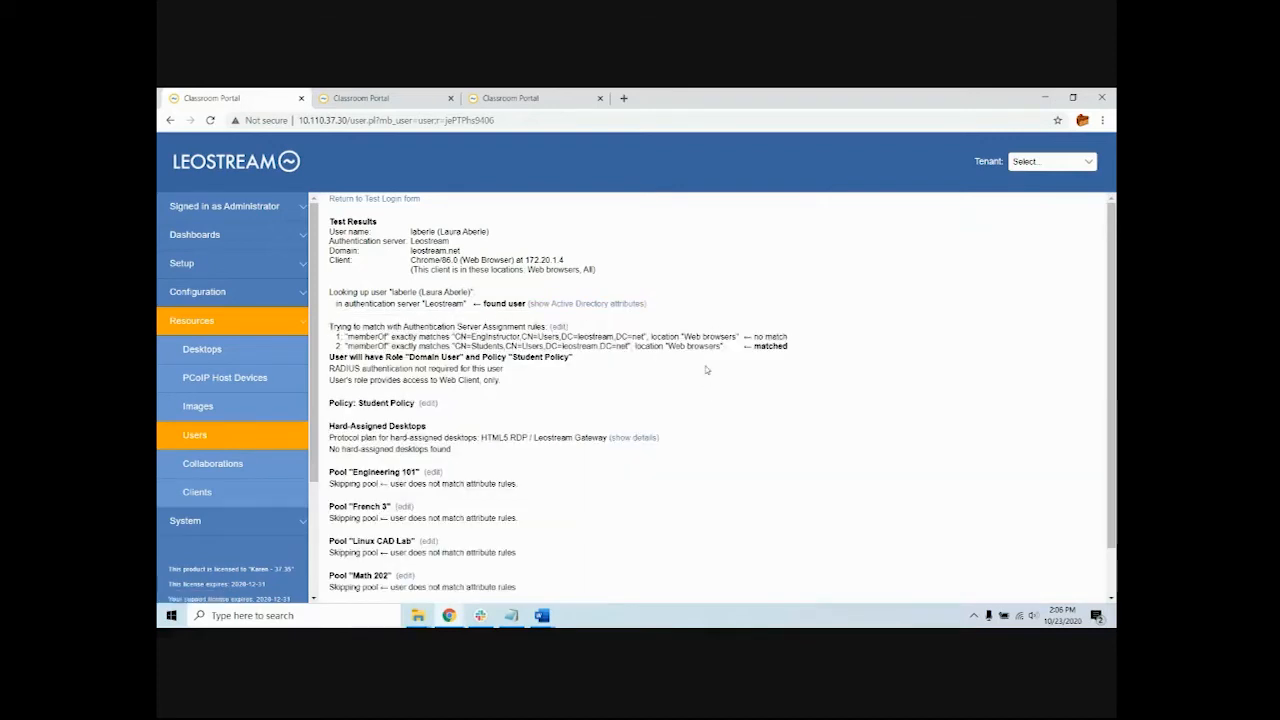
{"action": "scroll", "coordinate": [582, 363], "scroll_direction": "down", "scroll_amount": 1}
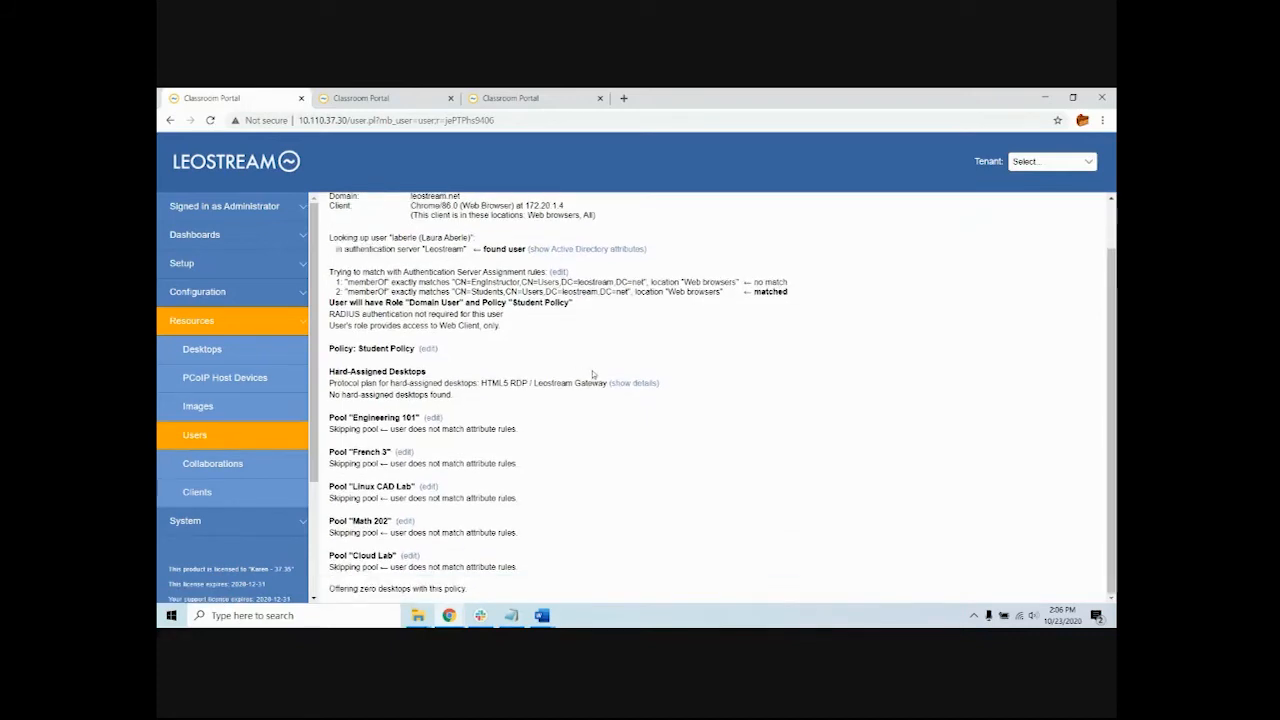
Return to the user list and run a test login for the first listed user on the leostream.net domain
{"action": "left_click", "coordinate": [195, 436]}
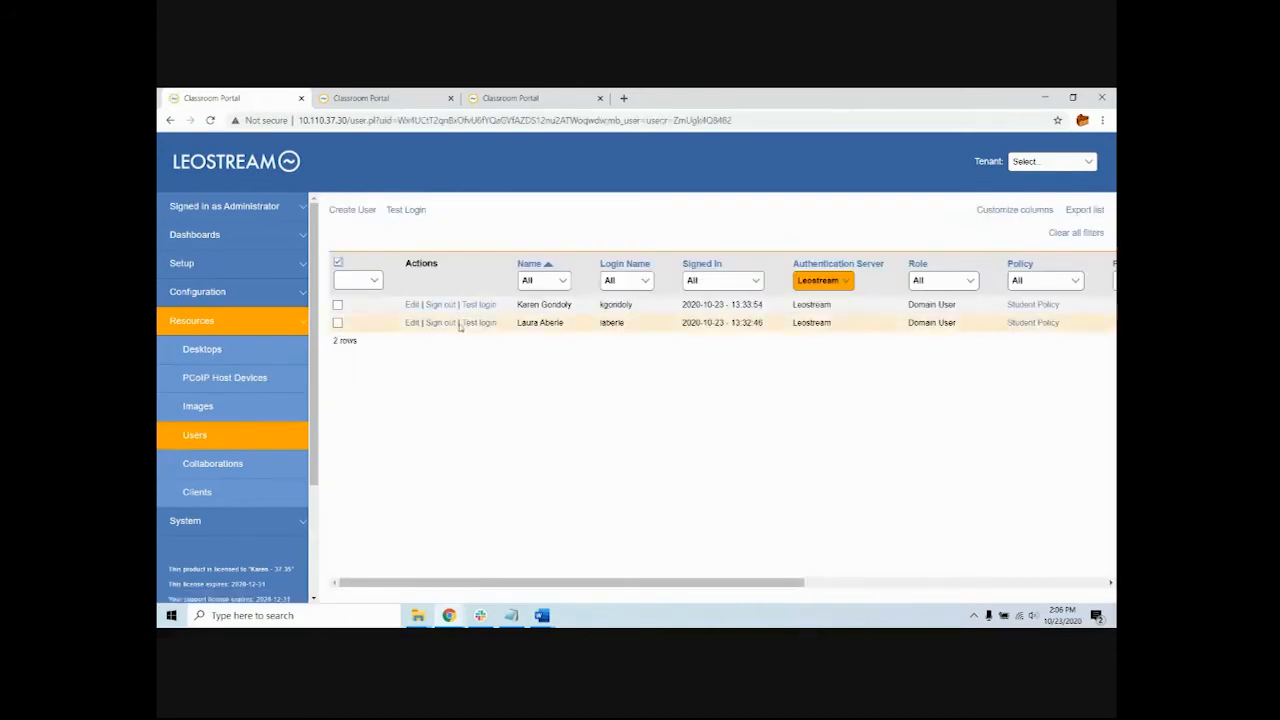
{"action": "left_click", "coordinate": [479, 305]}
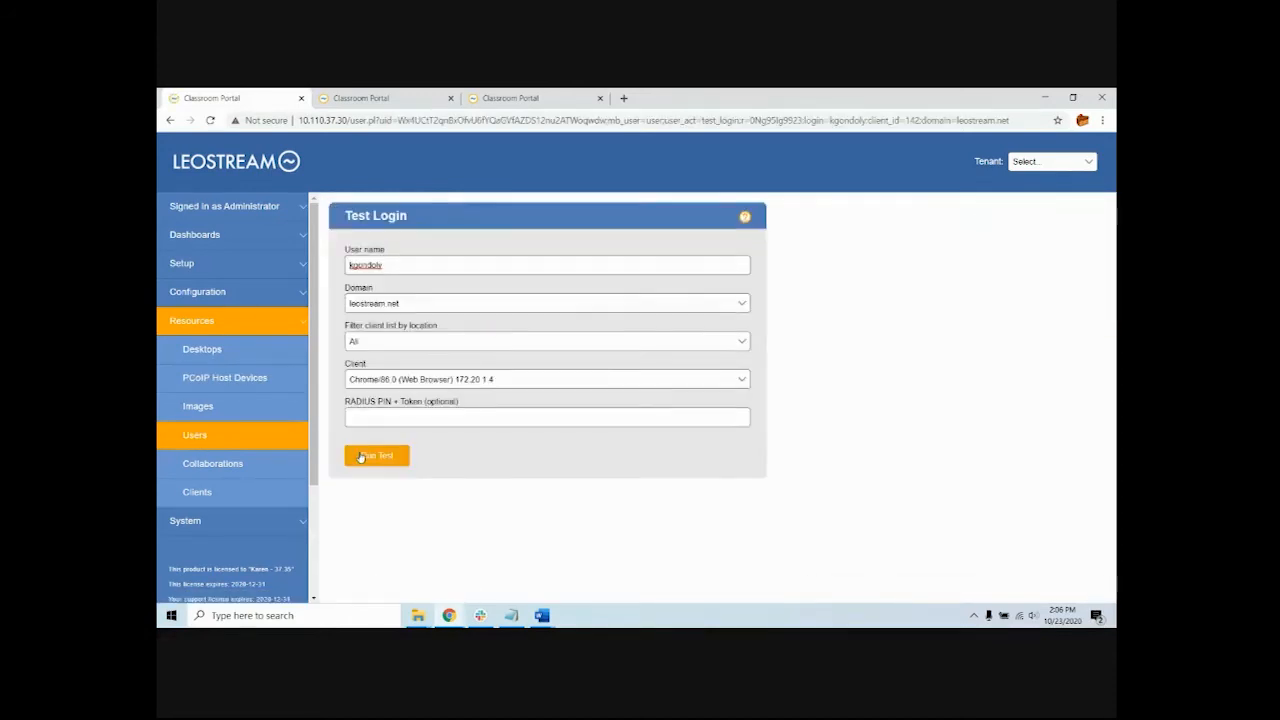
{"action": "left_click", "coordinate": [362, 455]}
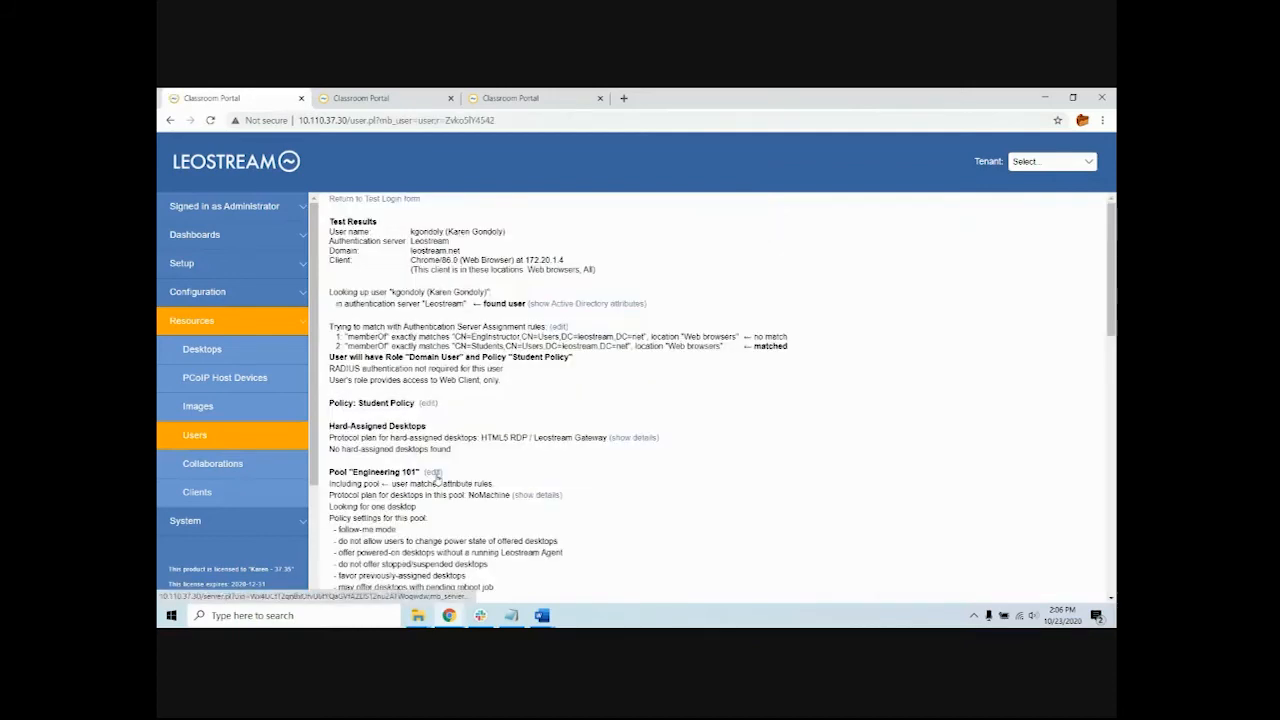
Examine this user's Active Directory group memberships and the test results for the Engineering 101, French 3 and Linux CAD Lab pools
{"action": "left_click", "coordinate": [556, 304]}
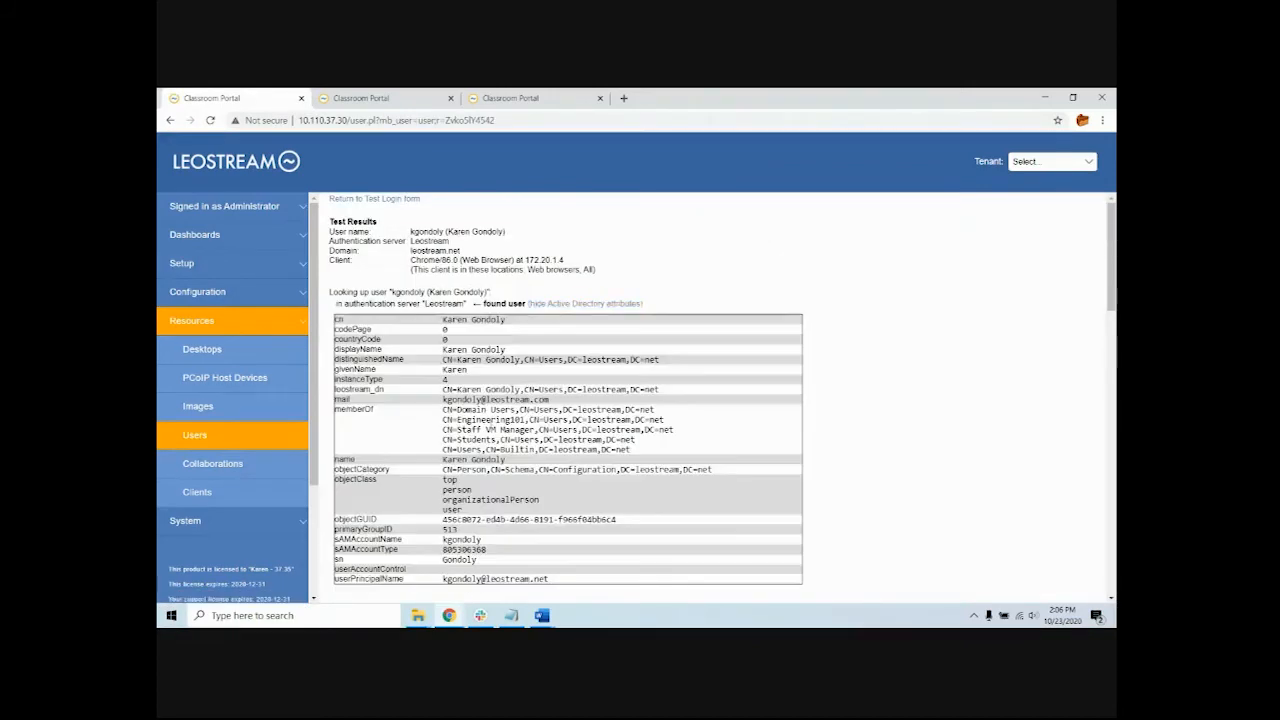
{"action": "left_click", "coordinate": [562, 304]}
{"action": "scroll", "coordinate": [757, 401], "scroll_direction": "down", "scroll_amount": 1}
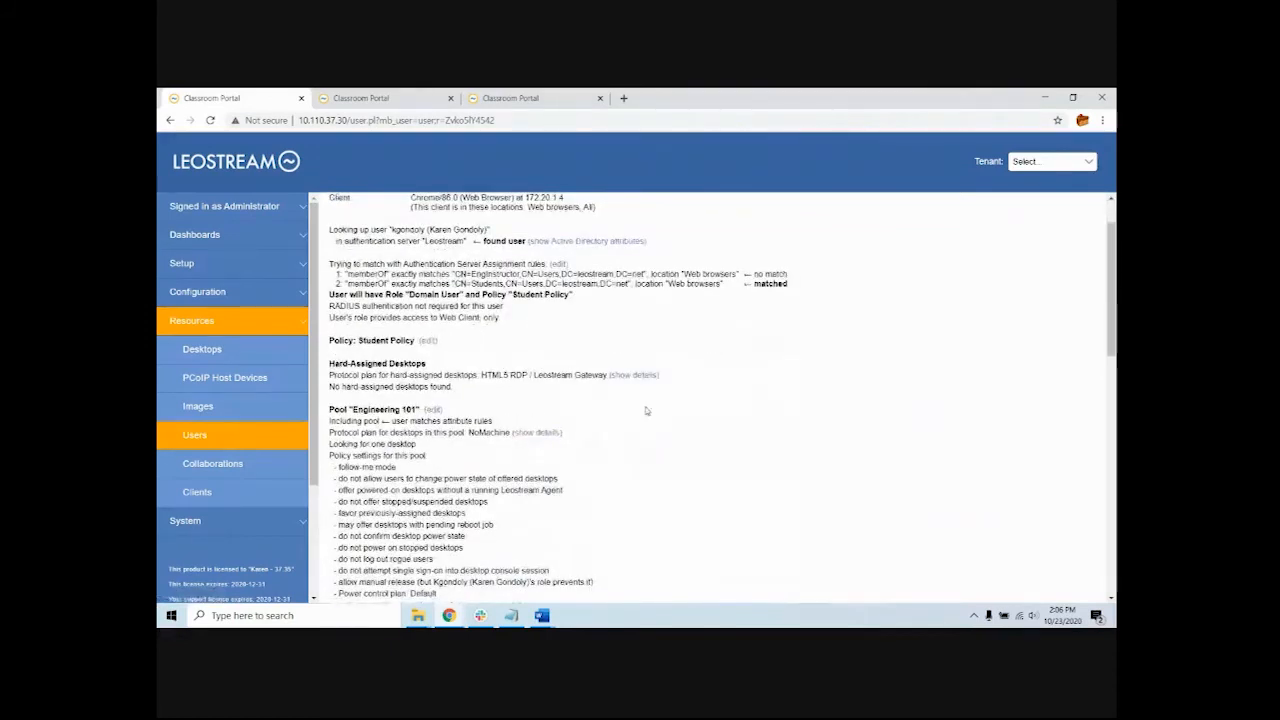
{"action": "scroll", "coordinate": [650, 408], "scroll_direction": "down", "scroll_amount": 1}
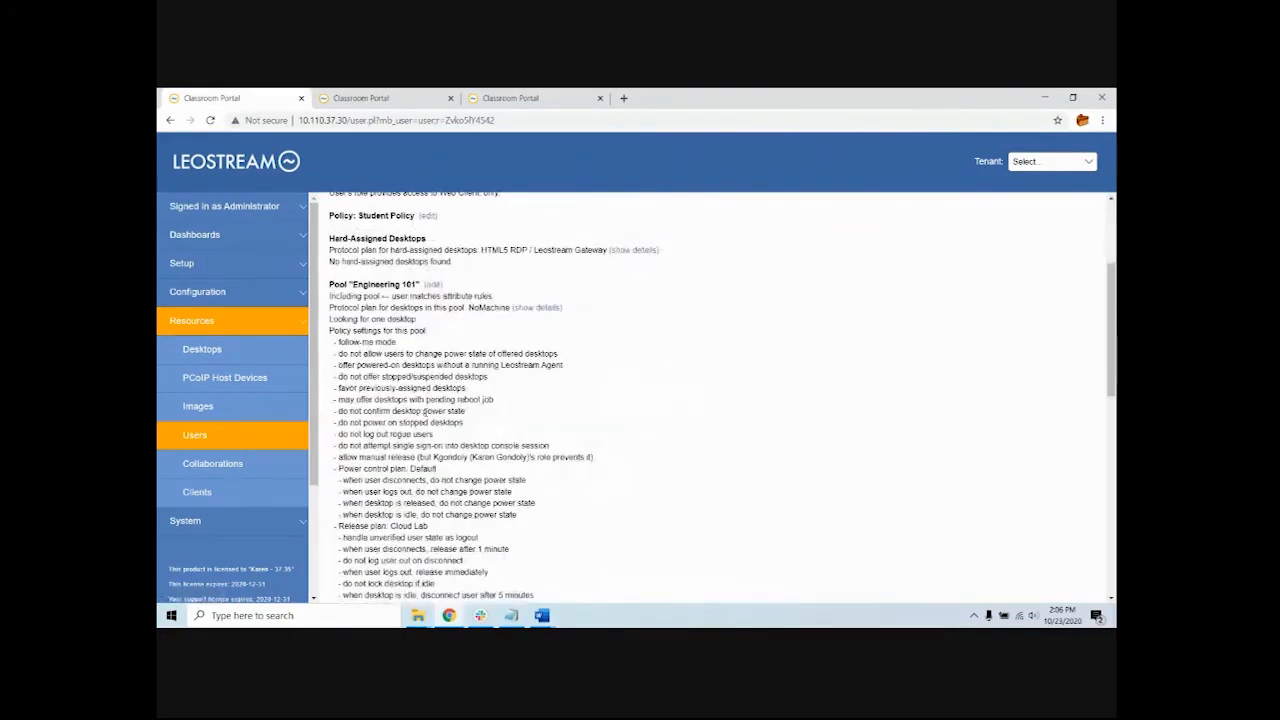
{"action": "scroll", "coordinate": [425, 410], "scroll_direction": "down", "scroll_amount": 2}
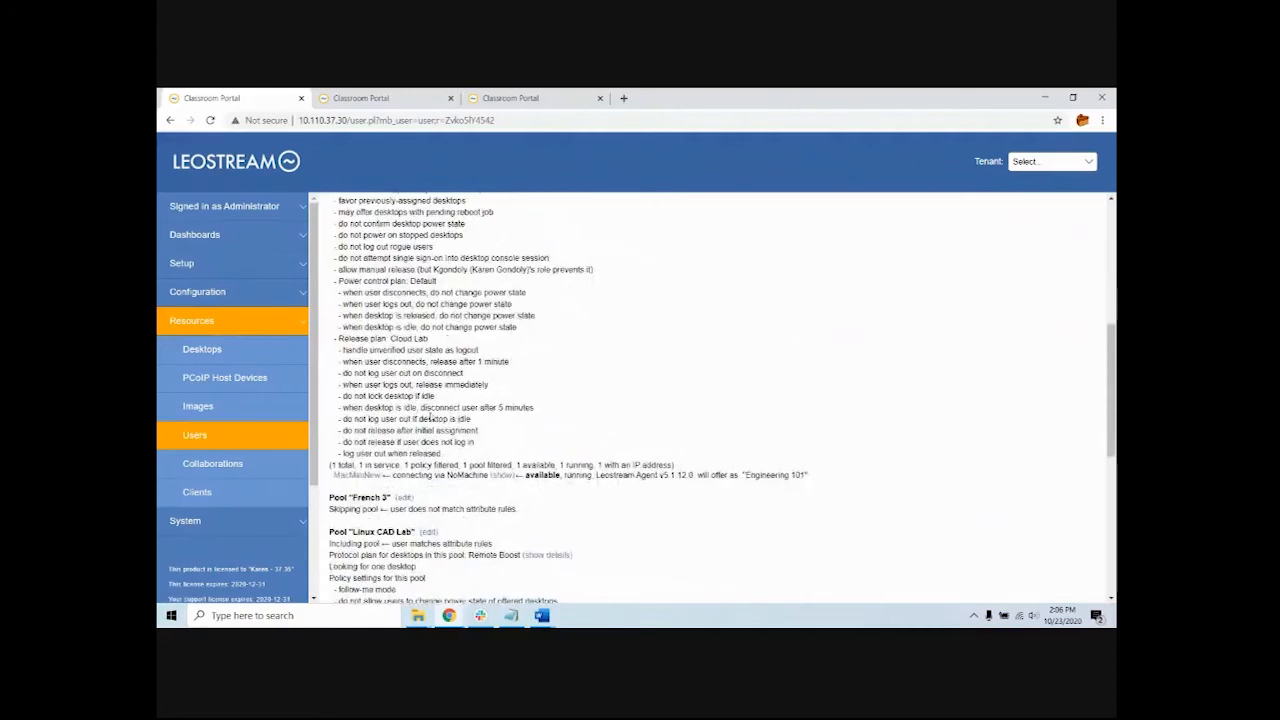
{"action": "scroll", "coordinate": [460, 420], "scroll_direction": "down", "scroll_amount": 3}
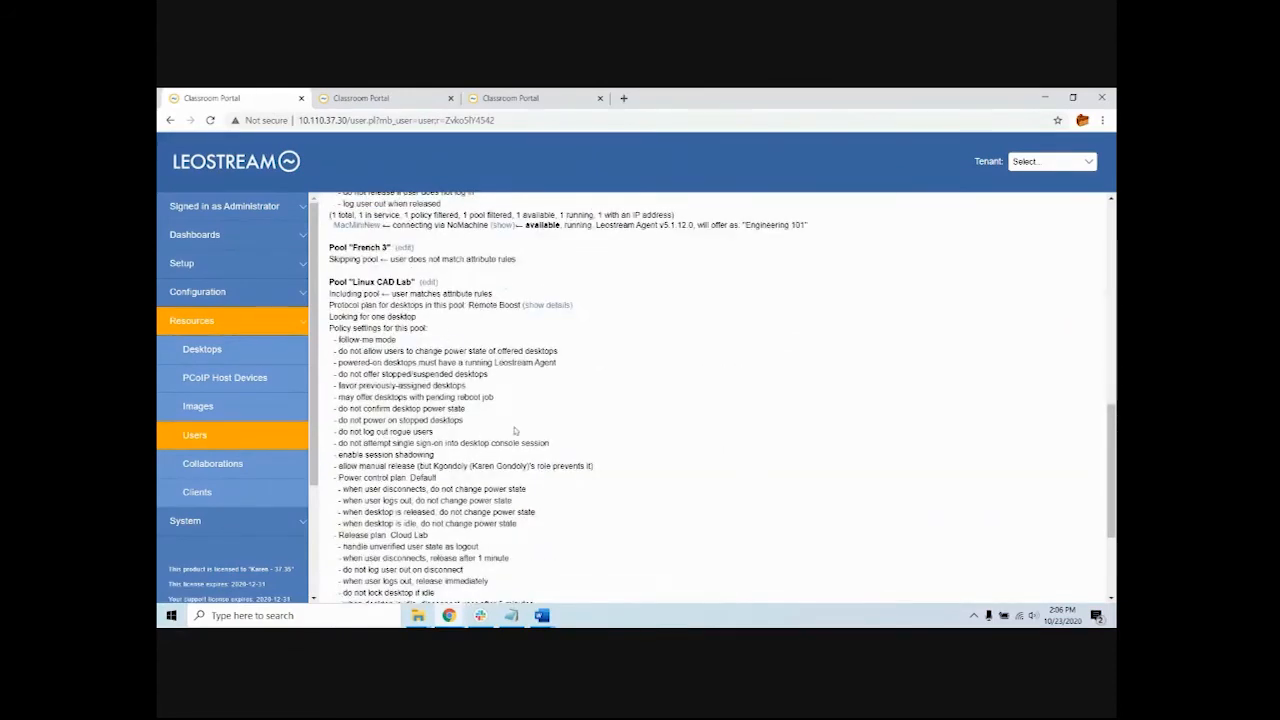
Switch to the third Classroom Portal page and sign in with the prefilled student credentials
{"action": "left_click", "coordinate": [515, 98]}
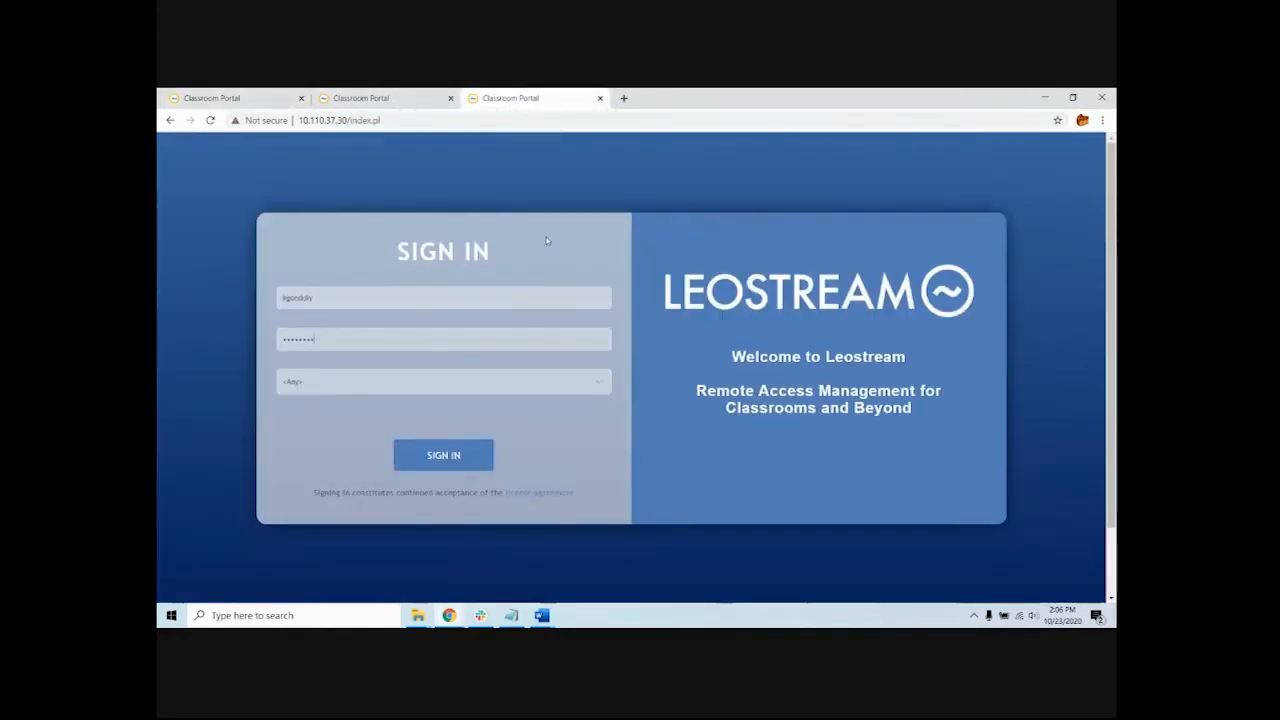
{"action": "left_click", "coordinate": [446, 457]}
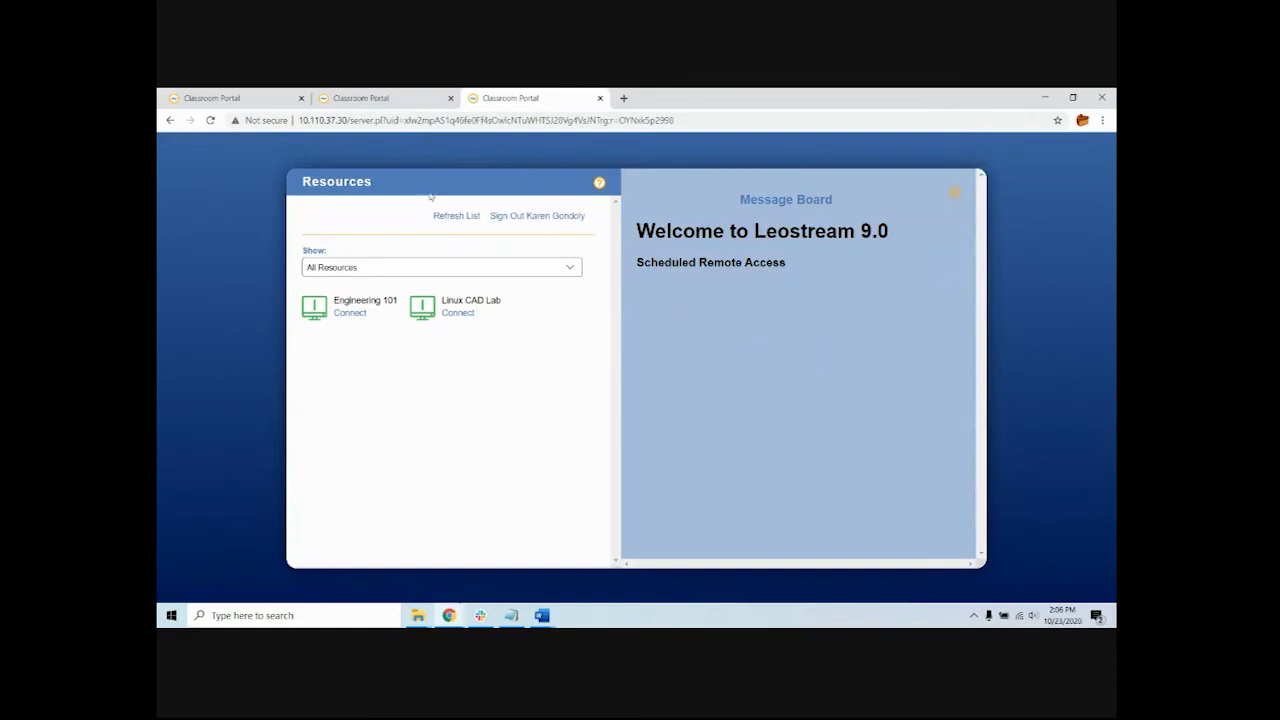
Switch to the second Classroom Portal page and sign in with the prefilled credentials of the other student
{"action": "left_click", "coordinate": [399, 100]}
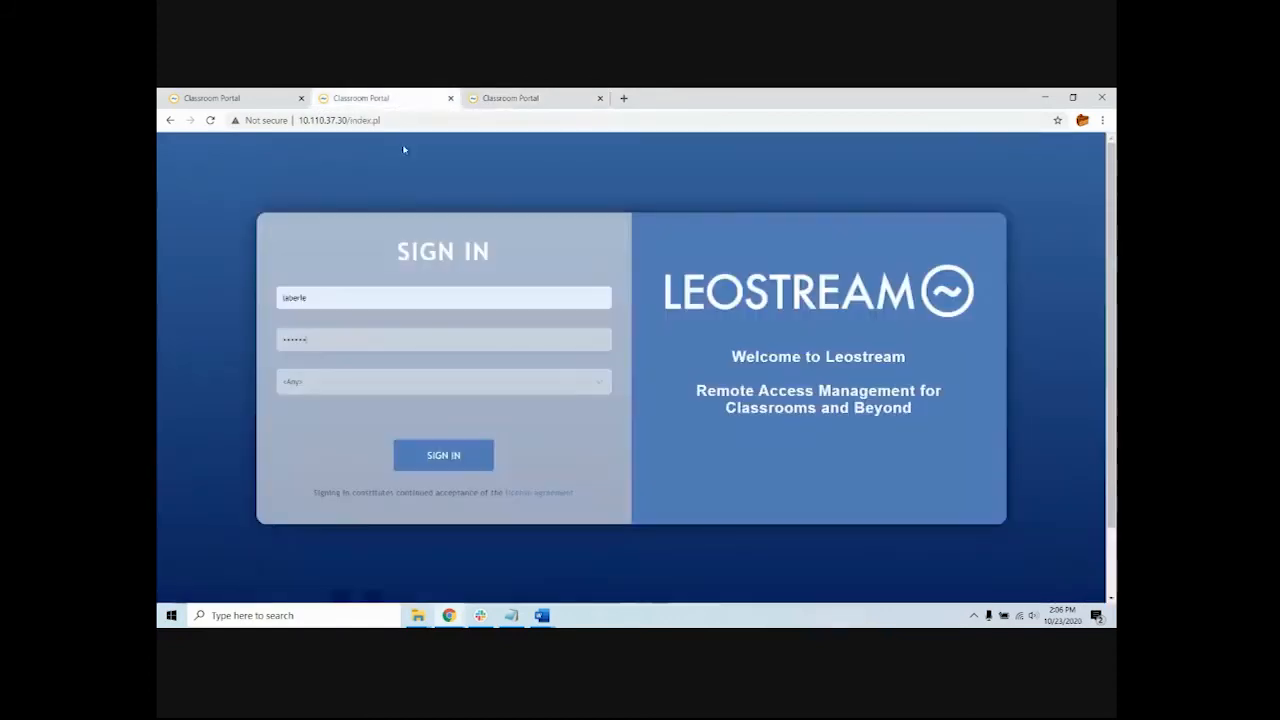
{"action": "left_click", "coordinate": [420, 459]}
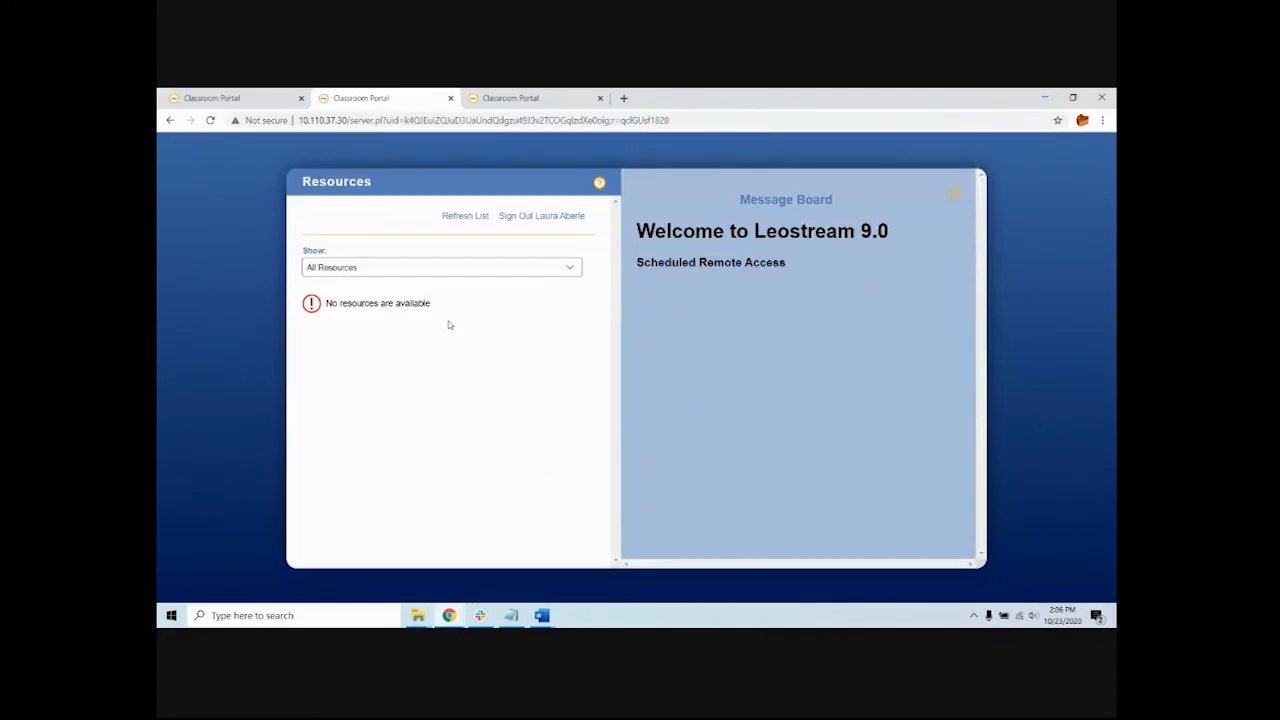
Return to the administrator console and open the Student Policy for editing
{"action": "left_click", "coordinate": [237, 98]}
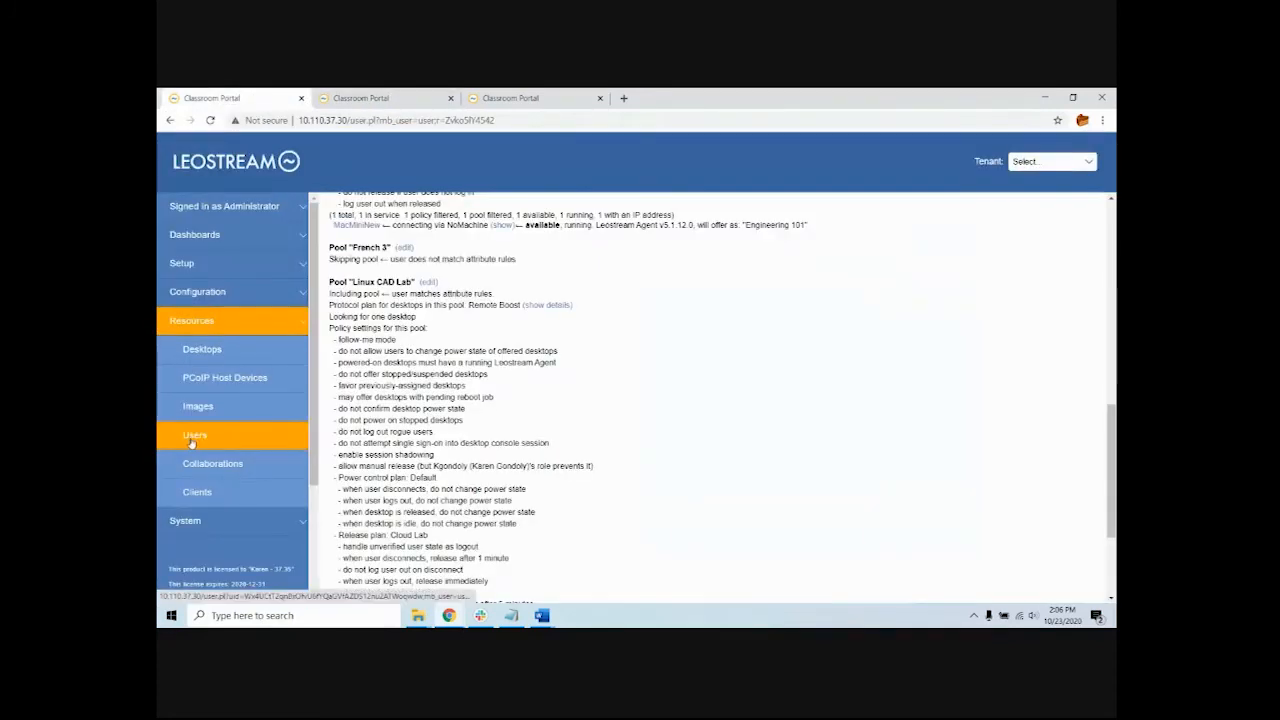
{"action": "left_click", "coordinate": [197, 291]}
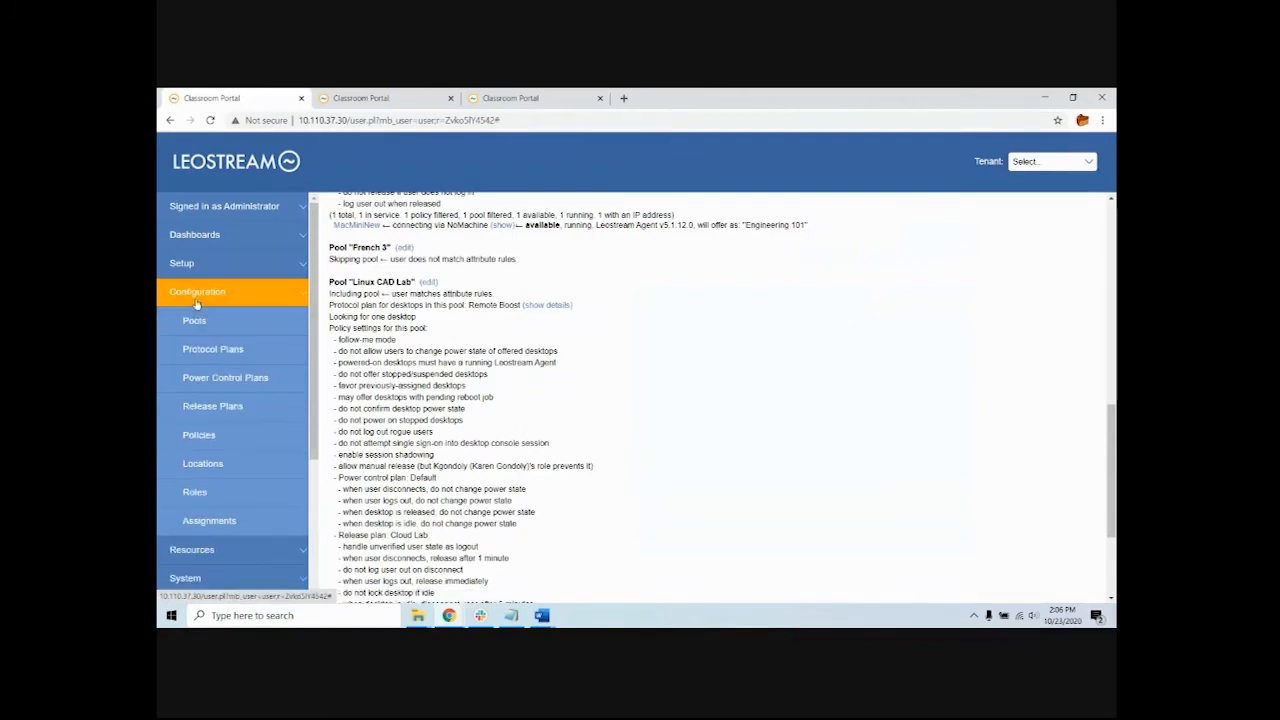
{"action": "left_click", "coordinate": [202, 437]}
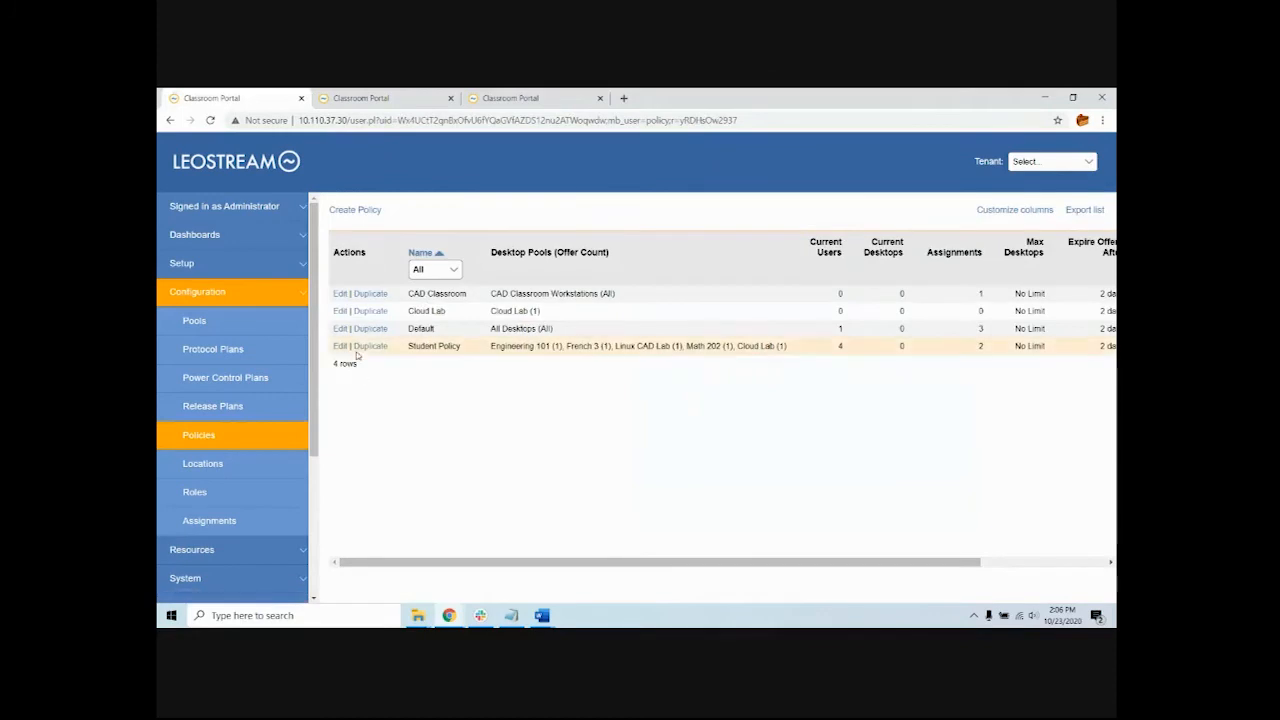
{"action": "left_click", "coordinate": [341, 346]}
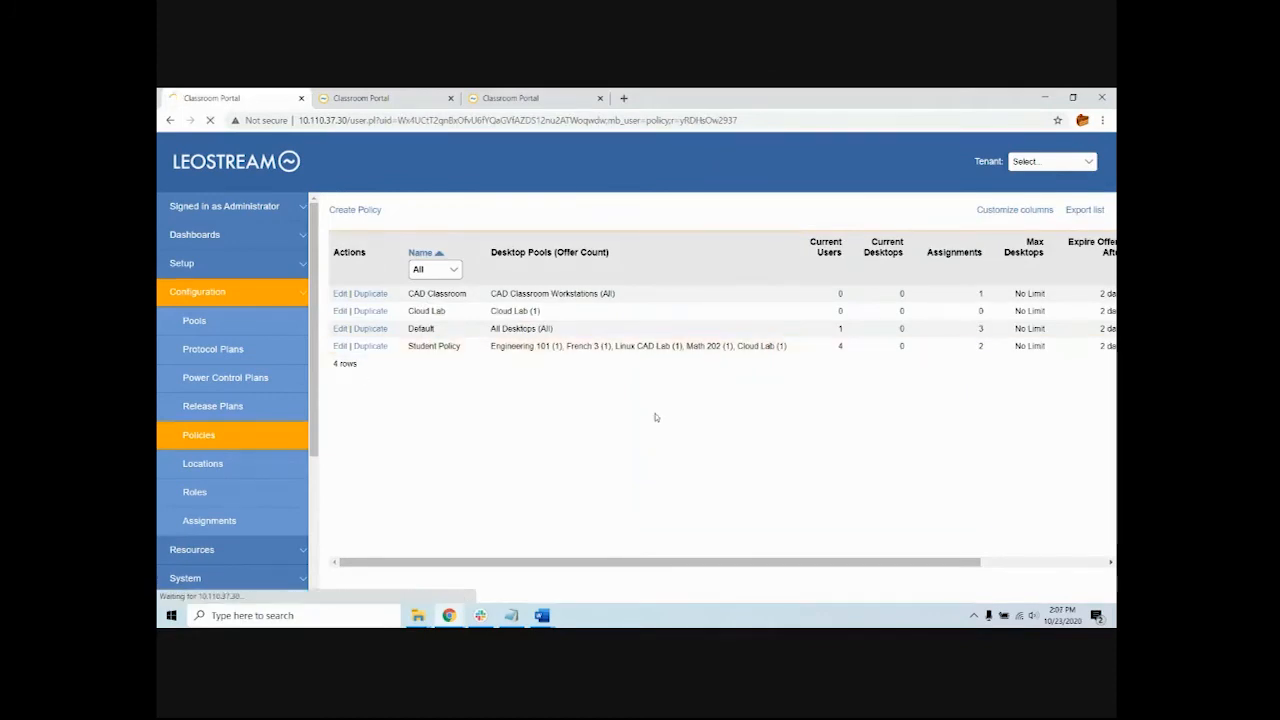
Set the Friday stop time for the French group's offer from the French 3 pool to 02:45 PM and save the policy
{"action": "scroll", "coordinate": [697, 414], "scroll_direction": "down", "scroll_amount": 10}
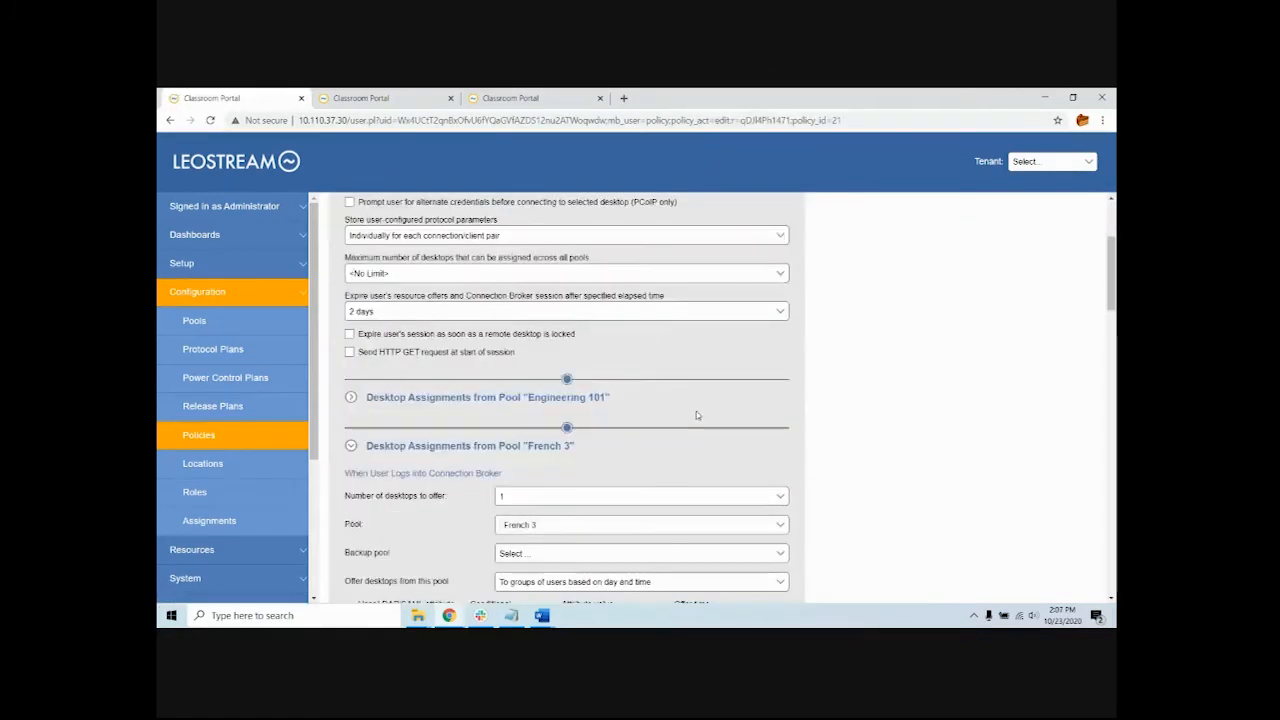
{"action": "left_click", "coordinate": [722, 373]}
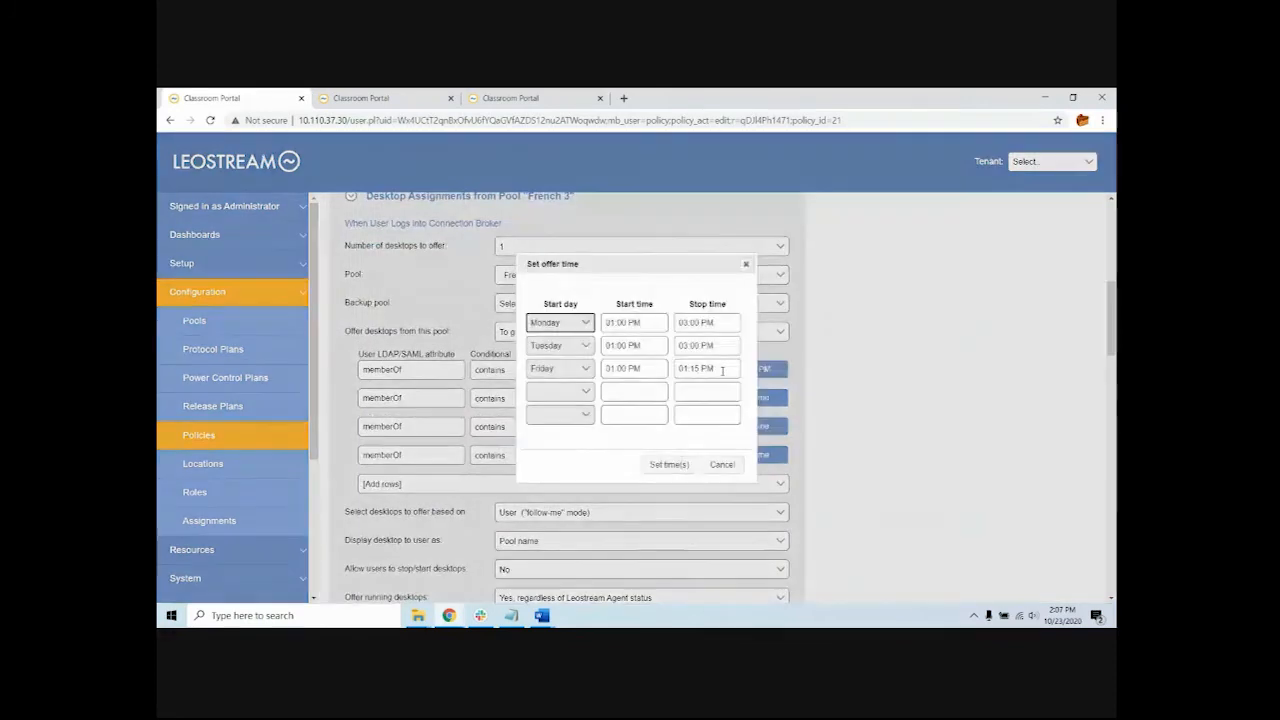
{"action": "left_click", "coordinate": [719, 369]}
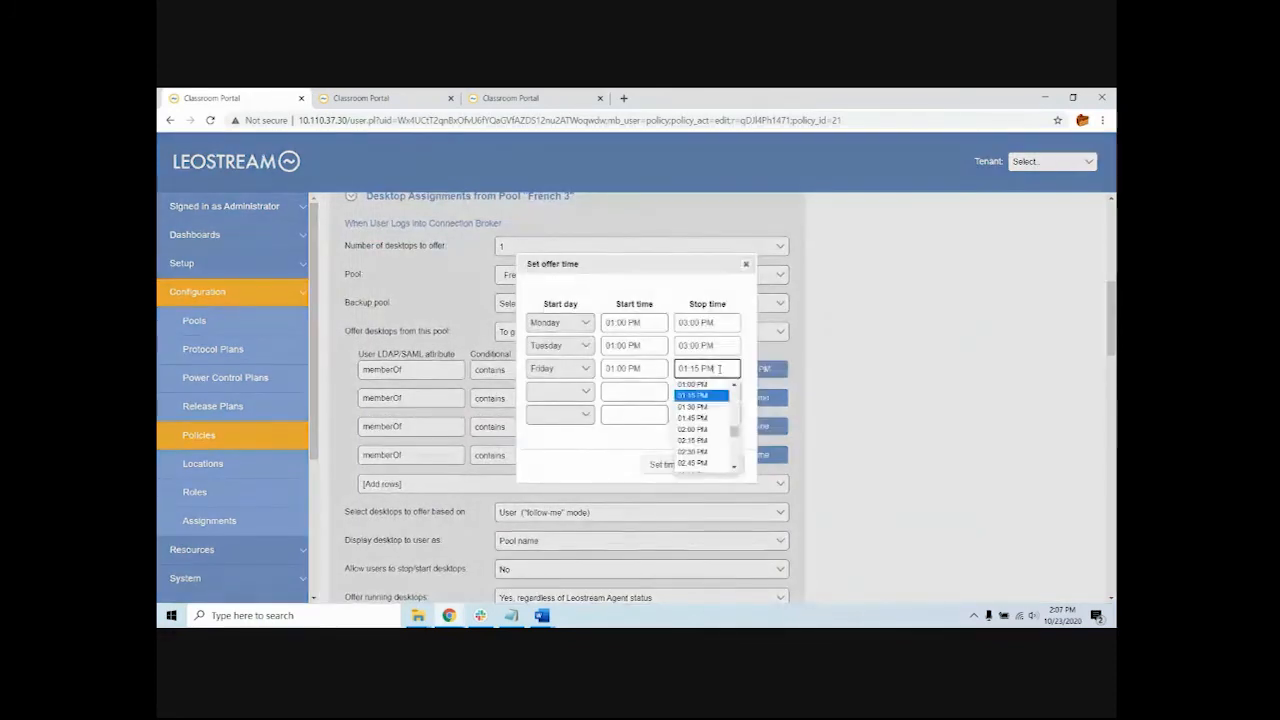
{"action": "left_click", "coordinate": [698, 463]}
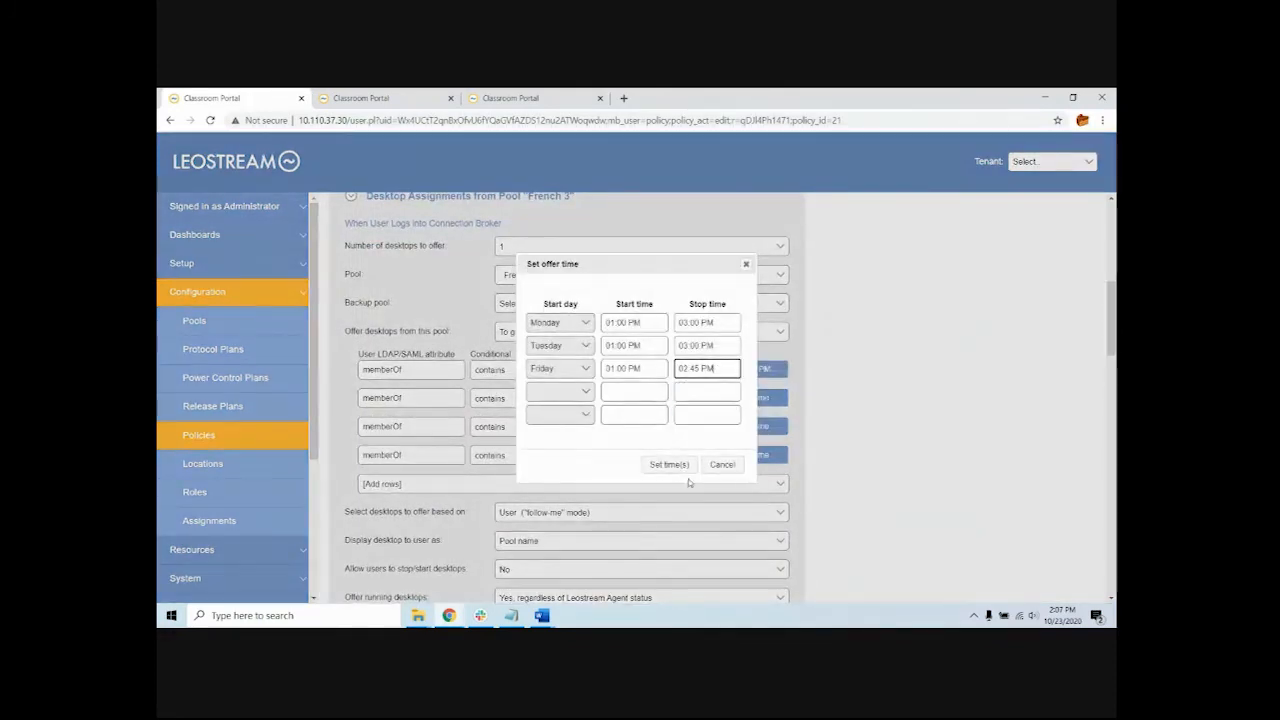
{"action": "left_click", "coordinate": [675, 465]}
{"action": "scroll", "coordinate": [817, 458], "scroll_direction": "down", "scroll_amount": 10}
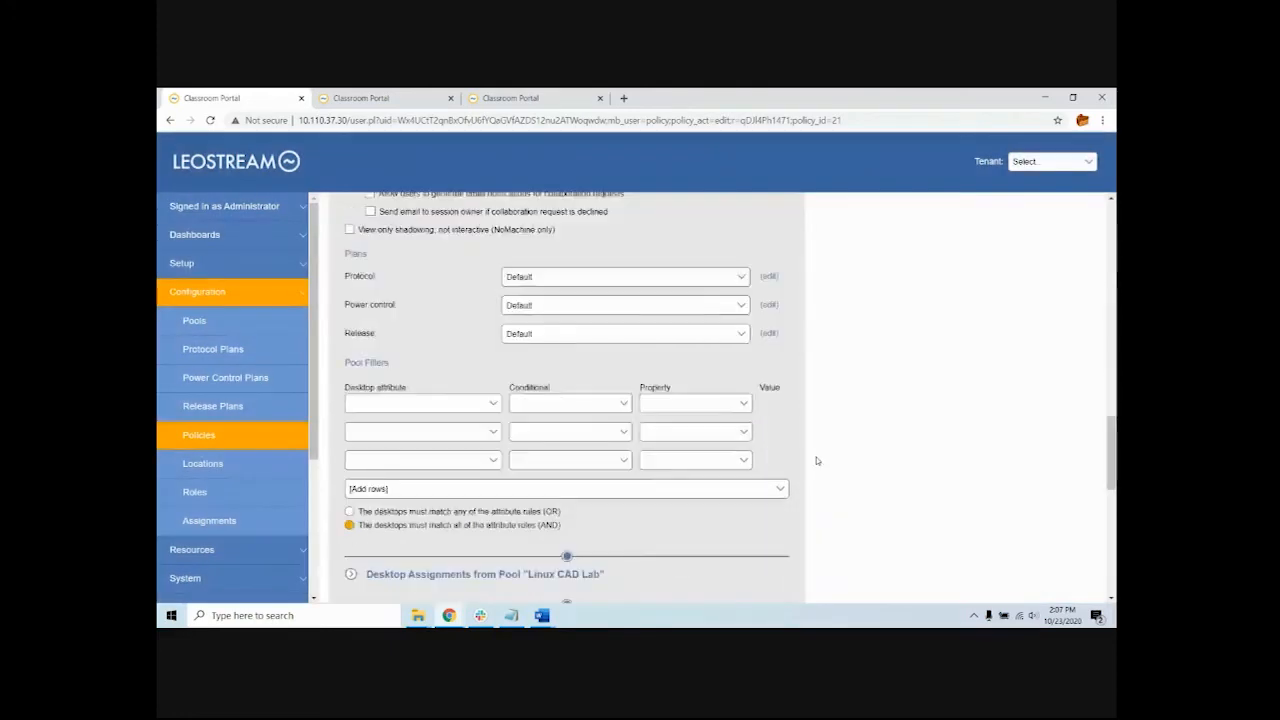
{"action": "left_click", "coordinate": [376, 570]}
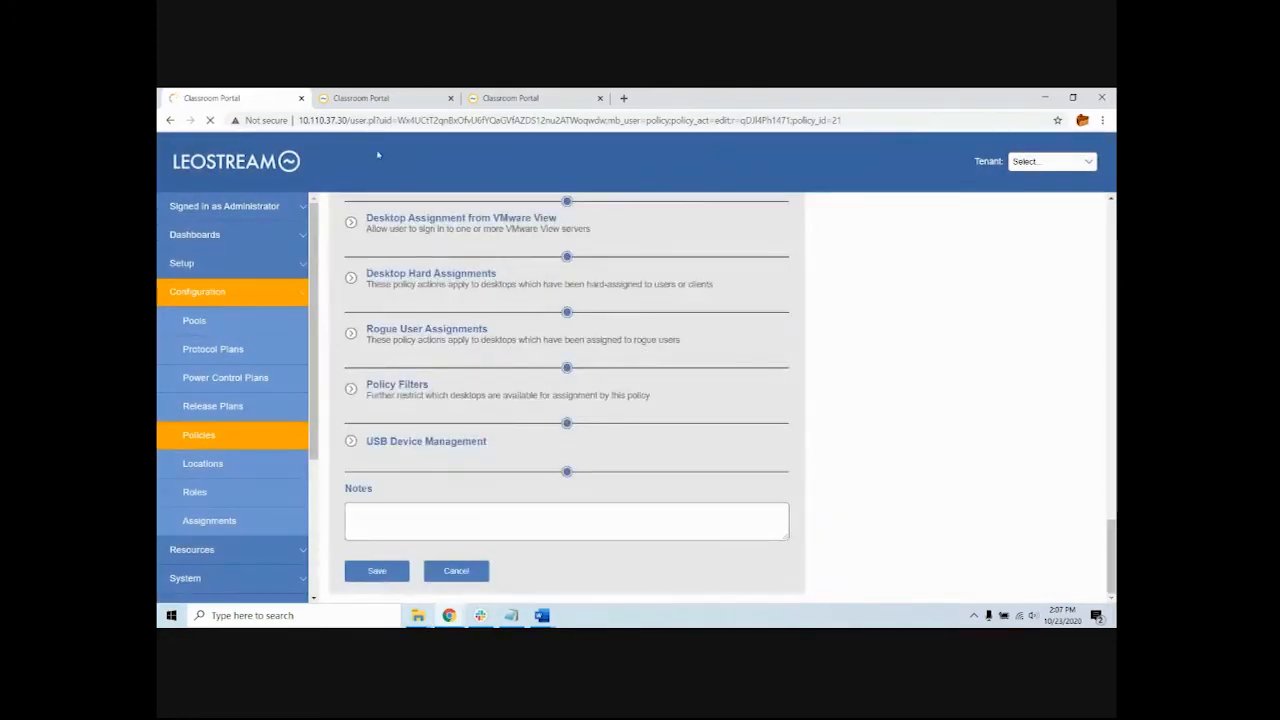
Go back to the second student's portal page and refresh the list of offered resources
{"action": "left_click", "coordinate": [370, 101]}
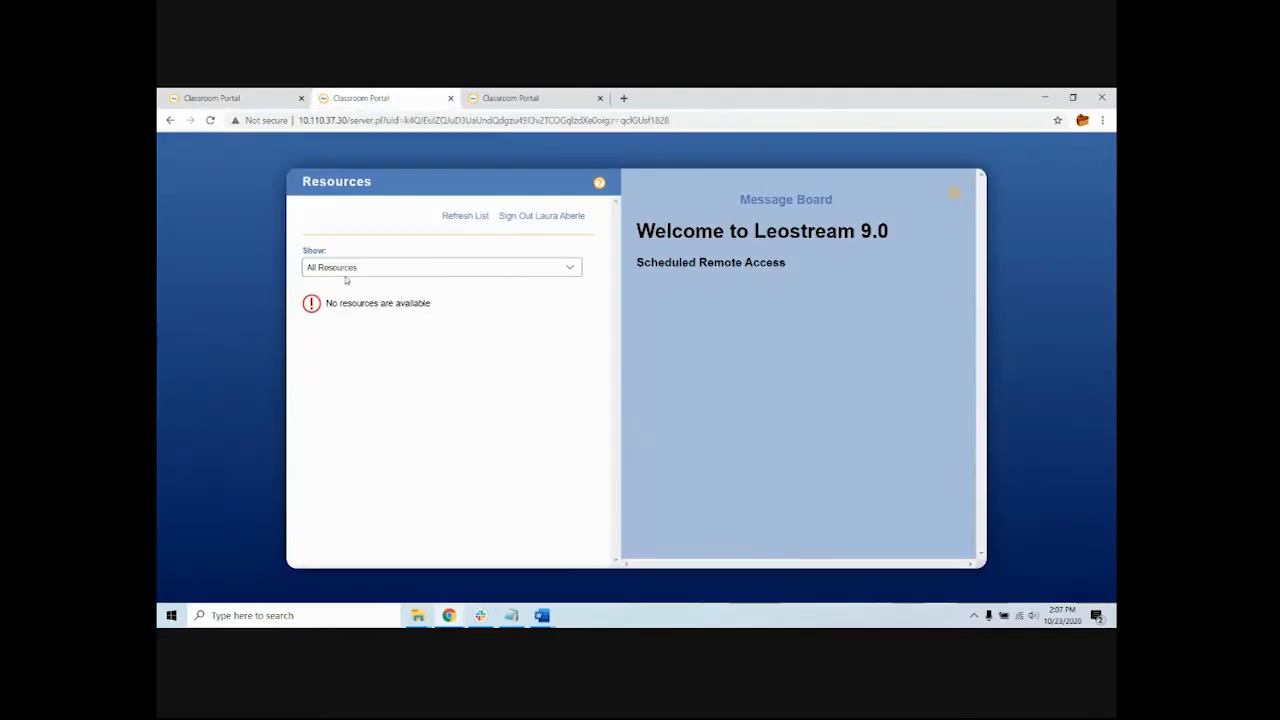
{"action": "left_click", "coordinate": [466, 218]}
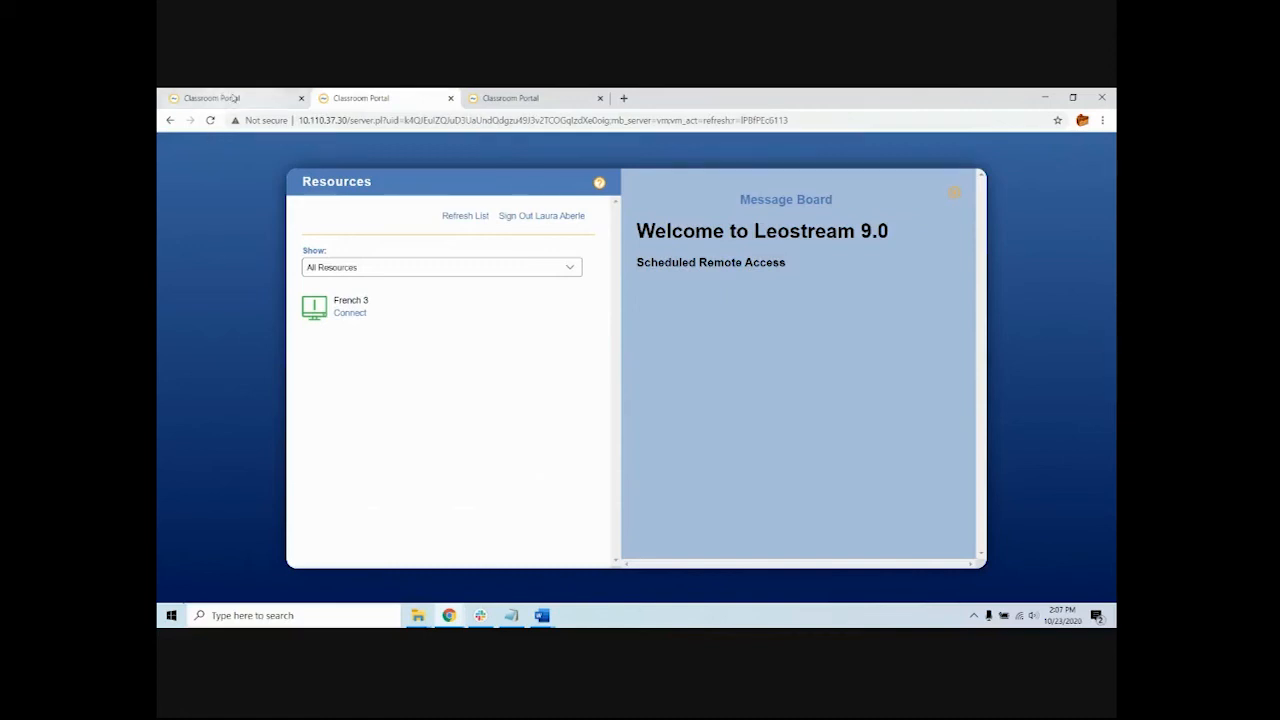
Reopen the Student Policy in the administrator console, set the French 3 pool's Friday stop time to 01:30 PM, and save
{"action": "left_click", "coordinate": [214, 98]}
{"action": "left_click", "coordinate": [340, 366]}
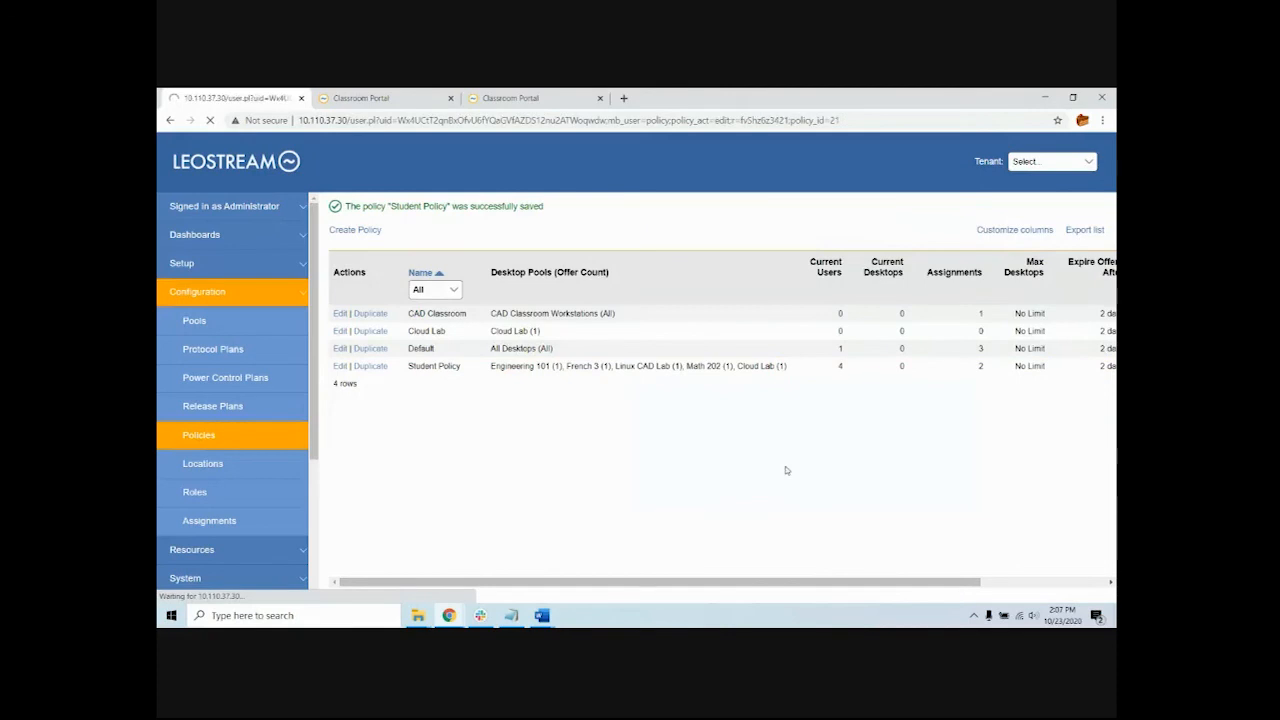
{"action": "scroll", "coordinate": [790, 470], "scroll_direction": "down", "scroll_amount": 10}
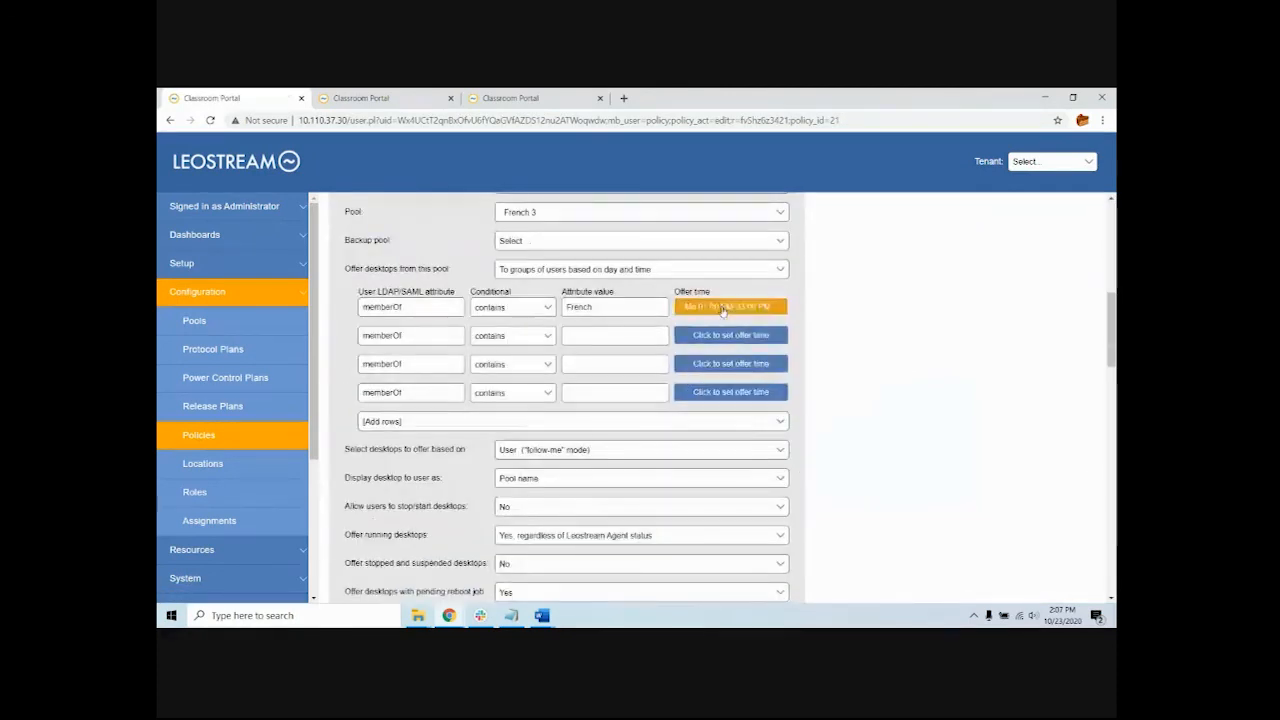
{"action": "left_click", "coordinate": [723, 307]}
{"action": "left_click", "coordinate": [707, 368]}
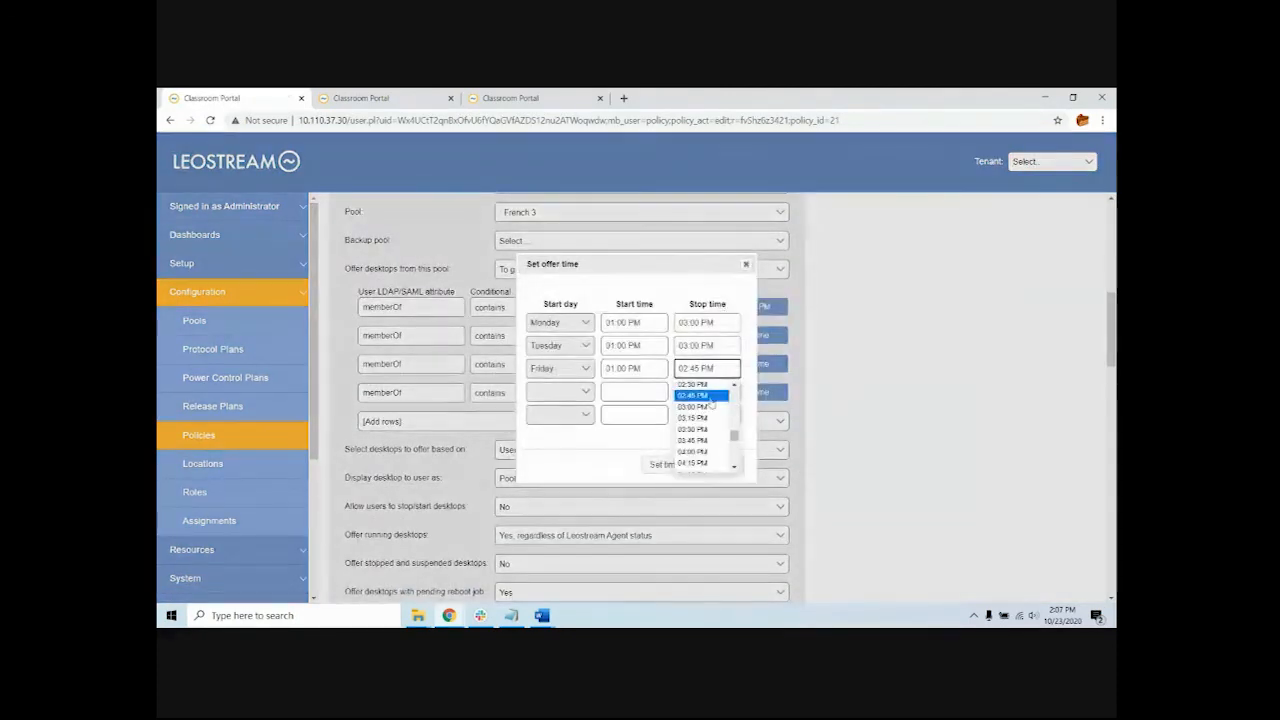
{"action": "scroll", "coordinate": [705, 425], "scroll_direction": "up", "scroll_amount": 4}
{"action": "left_click", "coordinate": [700, 463]}
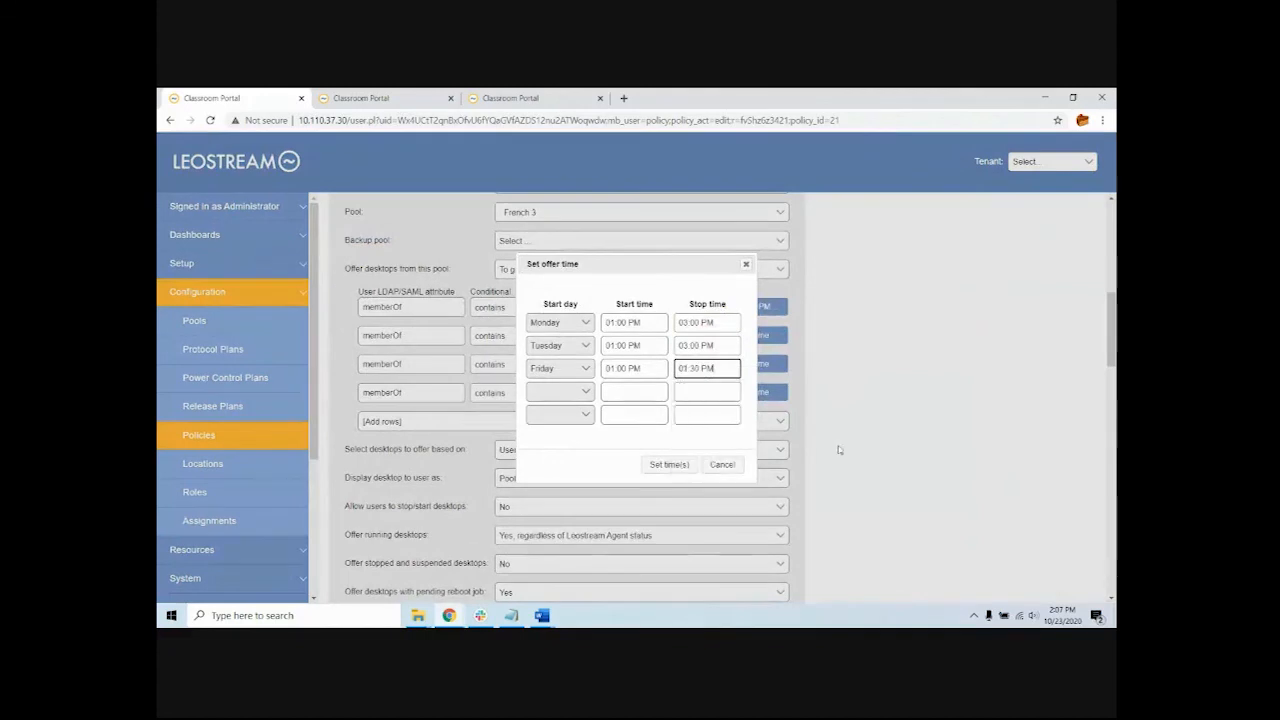
{"action": "left_click", "coordinate": [665, 465]}
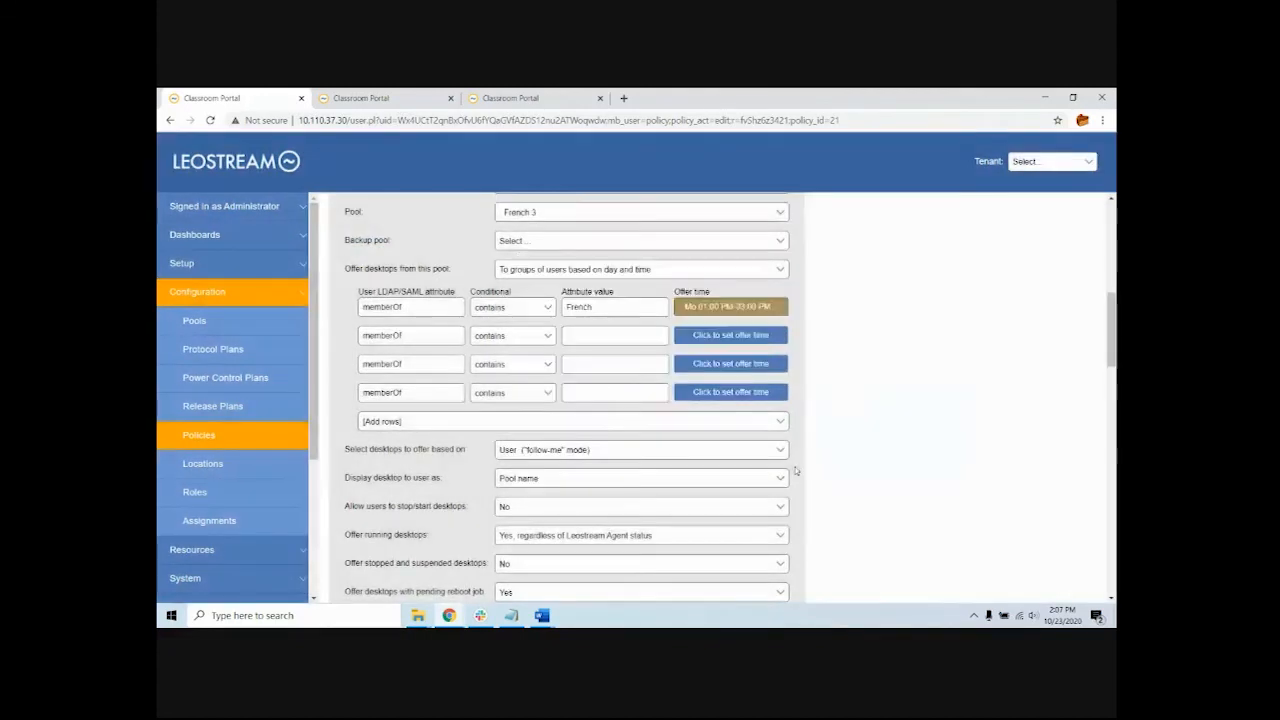
{"action": "scroll", "coordinate": [796, 470], "scroll_direction": "down", "scroll_amount": 15}
{"action": "left_click", "coordinate": [354, 573]}
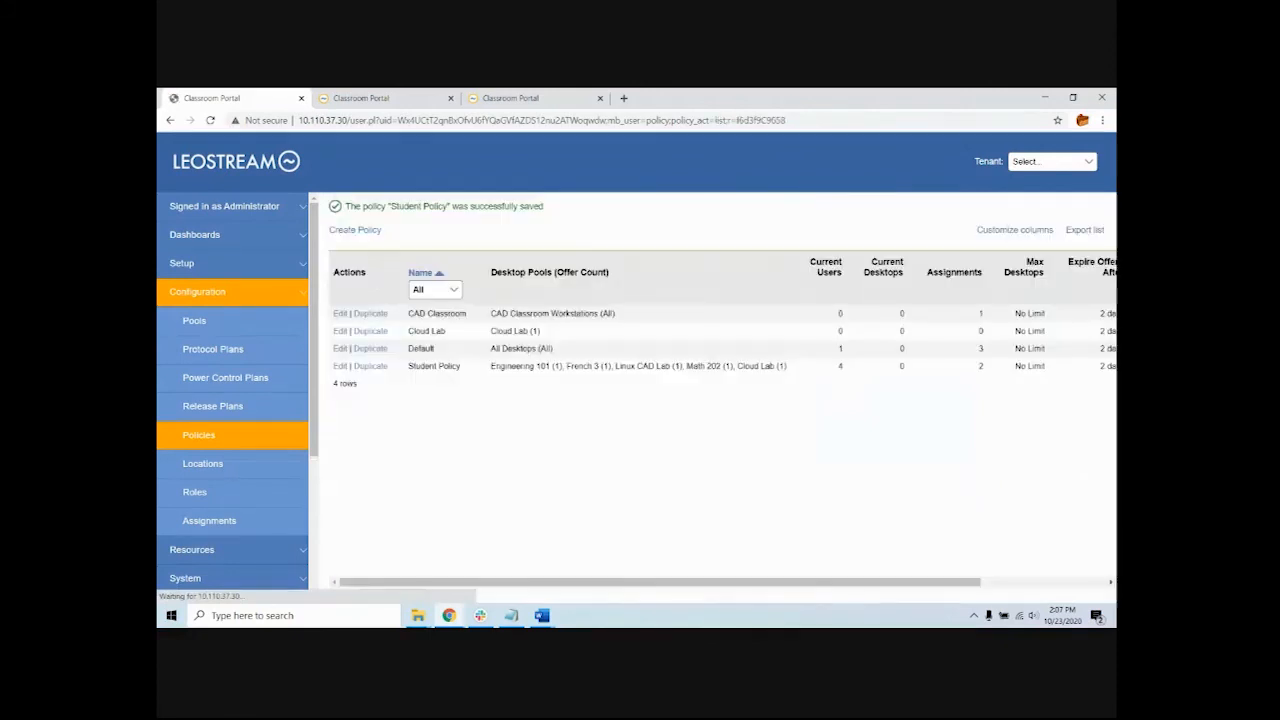
Try to connect to the French 3 desktop as the second student, accept the resource list refresh, and return to the administrator console
{"action": "left_click", "coordinate": [370, 98]}
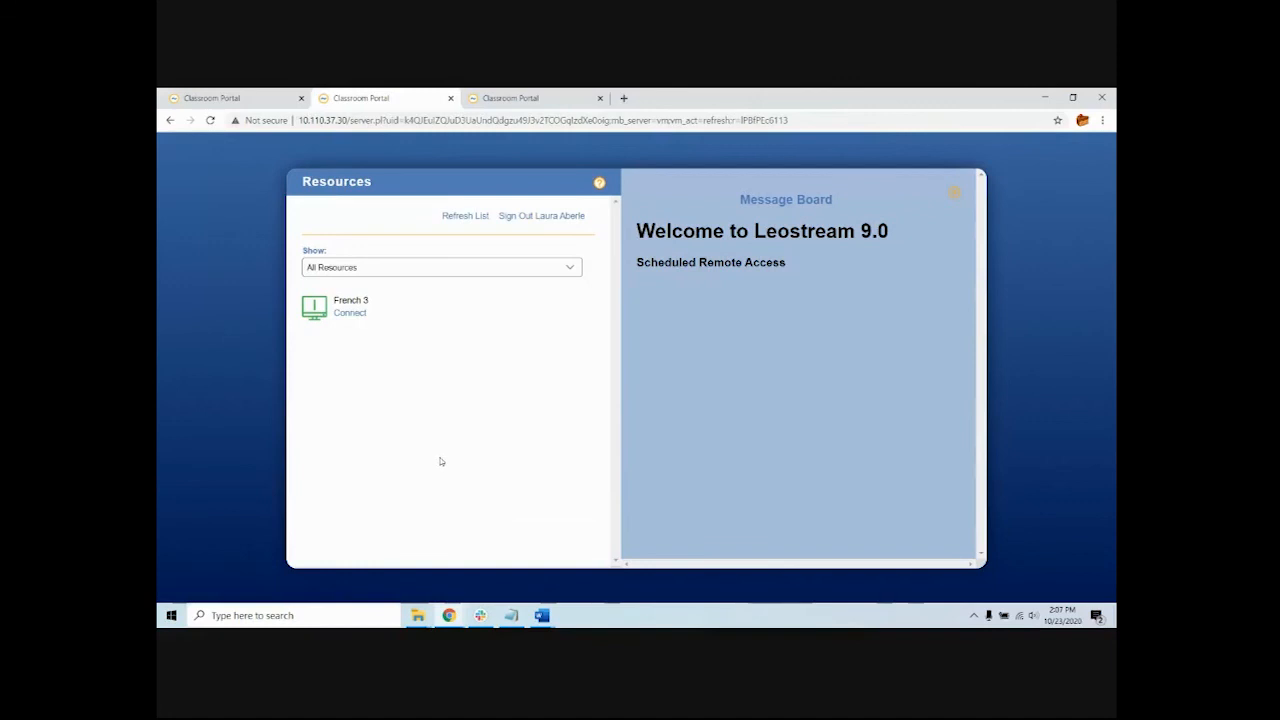
{"action": "left_click", "coordinate": [350, 312]}
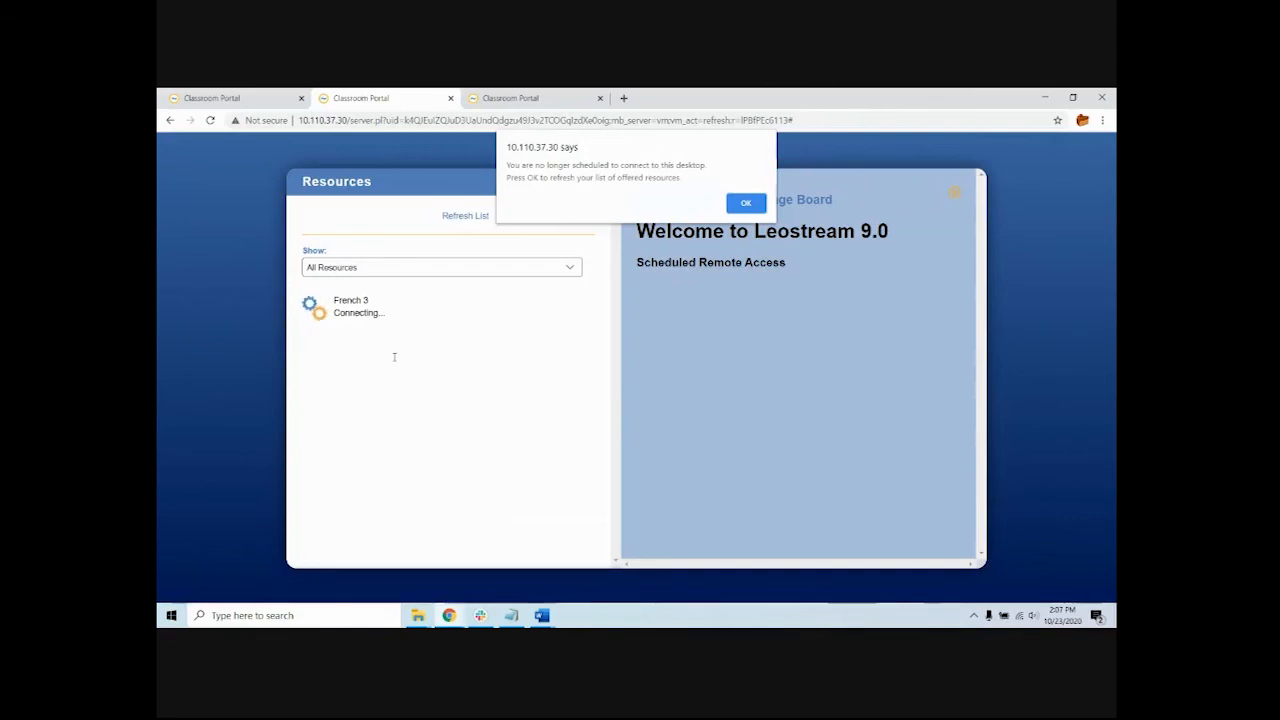
{"action": "key", "text": "Return"}
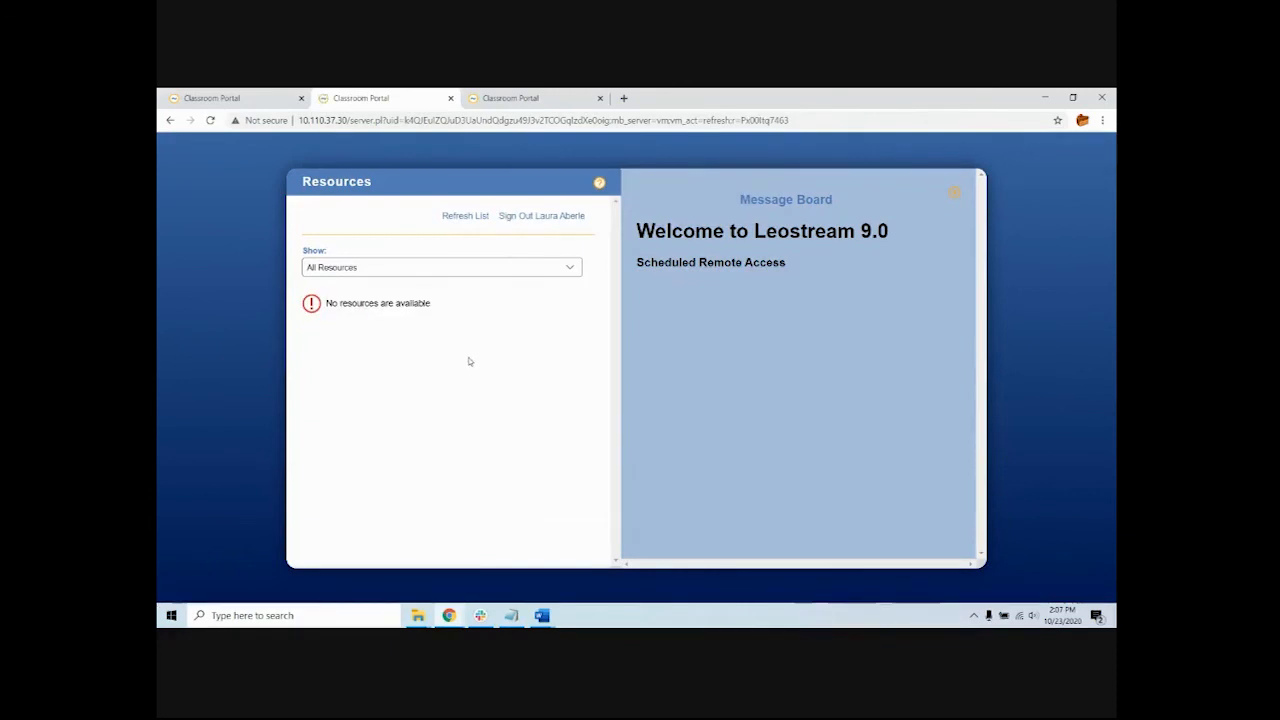
{"action": "left_click", "coordinate": [212, 98]}
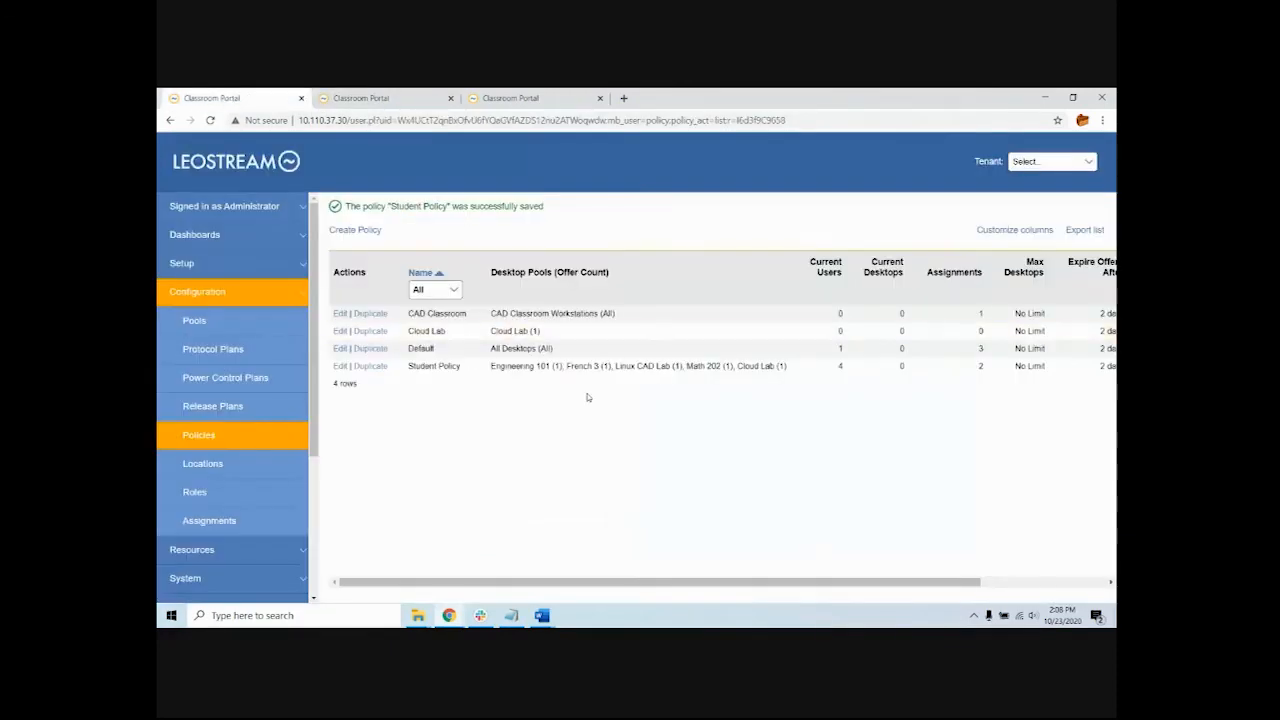